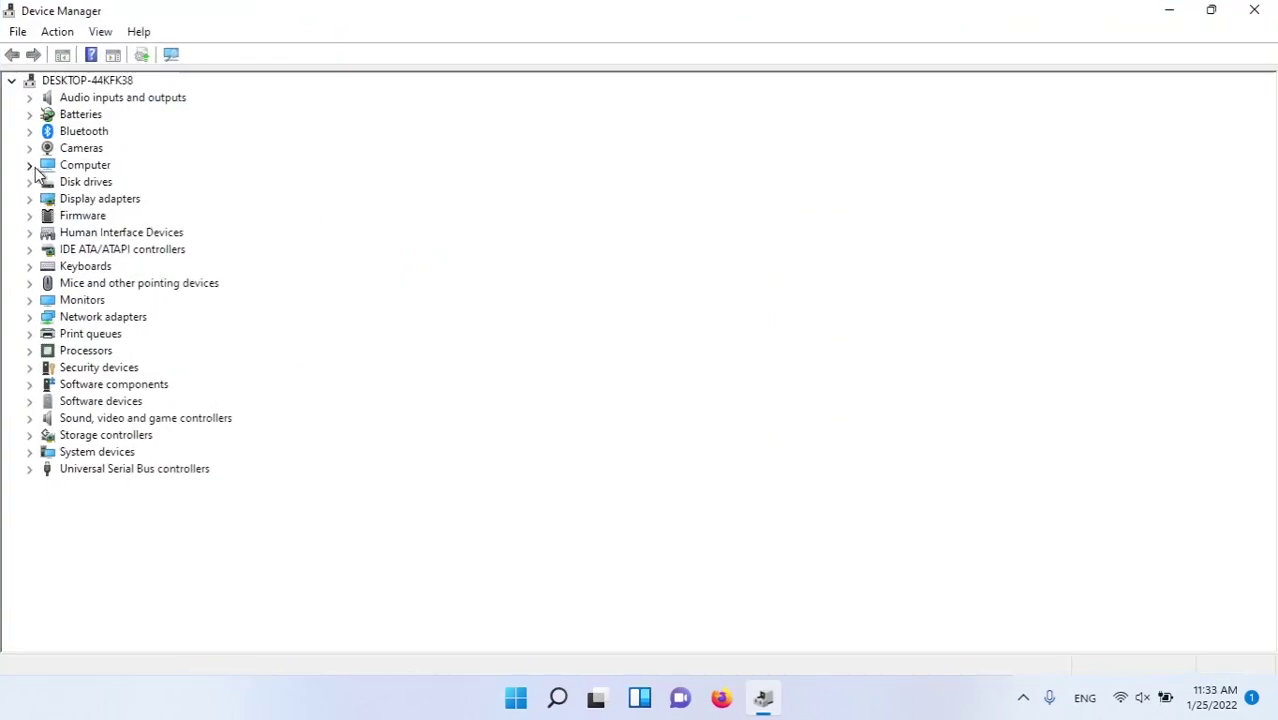
# - Search automatically for updated drivers for the Intel(R) HD Graphics 620 display adapter, then leave the update wizard
pyautogui.click(30, 199)
pyautogui.click(176, 218)
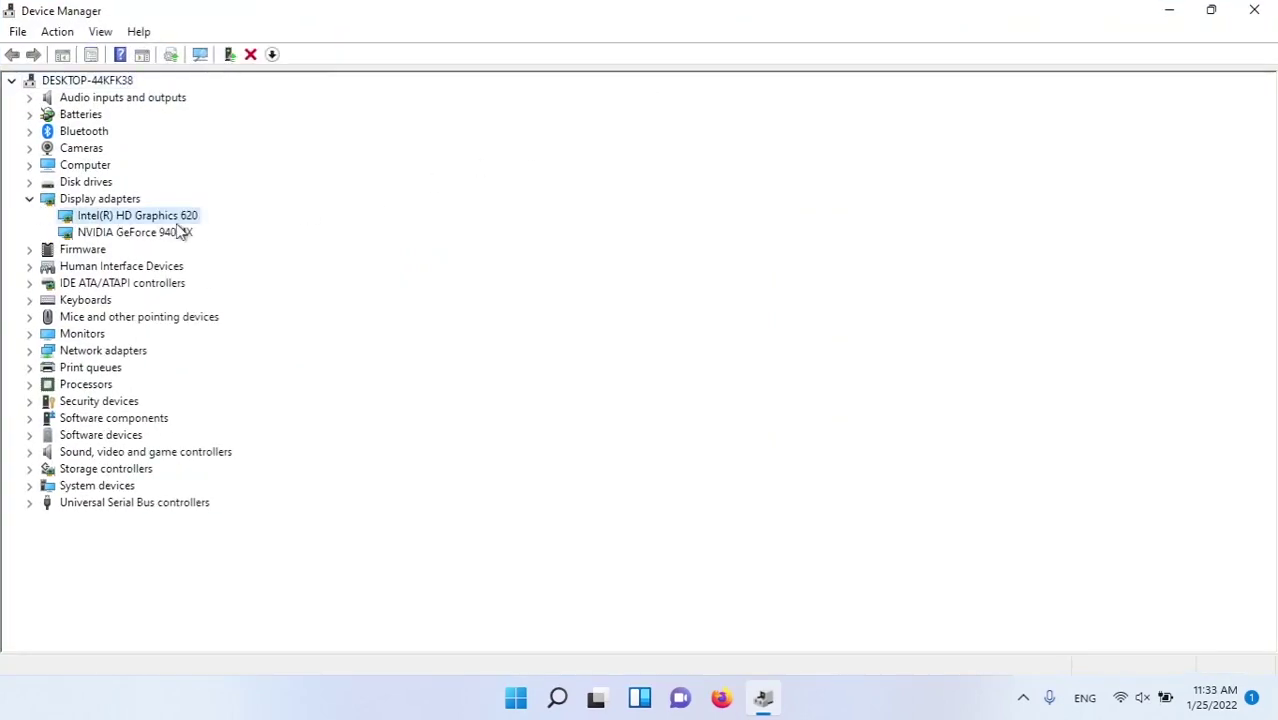
pyautogui.rightClick(176, 218)
pyautogui.click(210, 228)
pyautogui.click(458, 292)
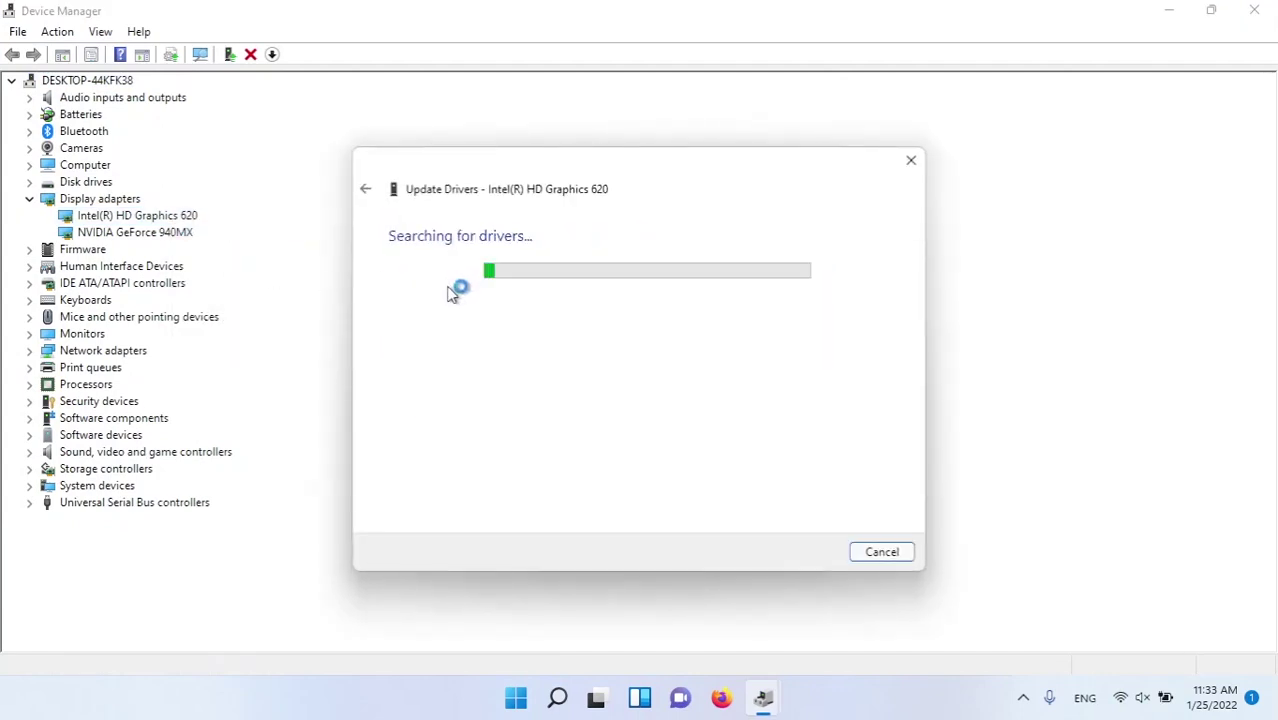
pyautogui.click(366, 188)
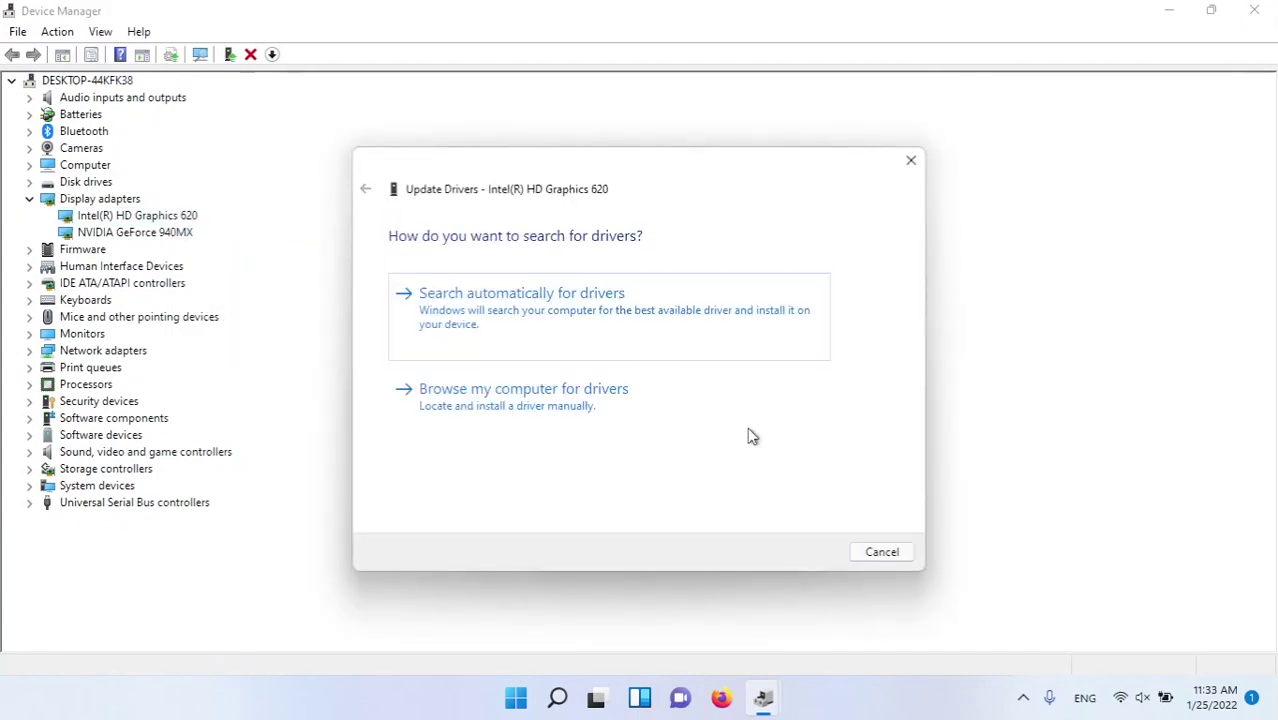
pyautogui.click(880, 556)
# - Search automatically for updated drivers for the NVIDIA GeForce 940MX display adapter
pyautogui.rightClick(142, 233)
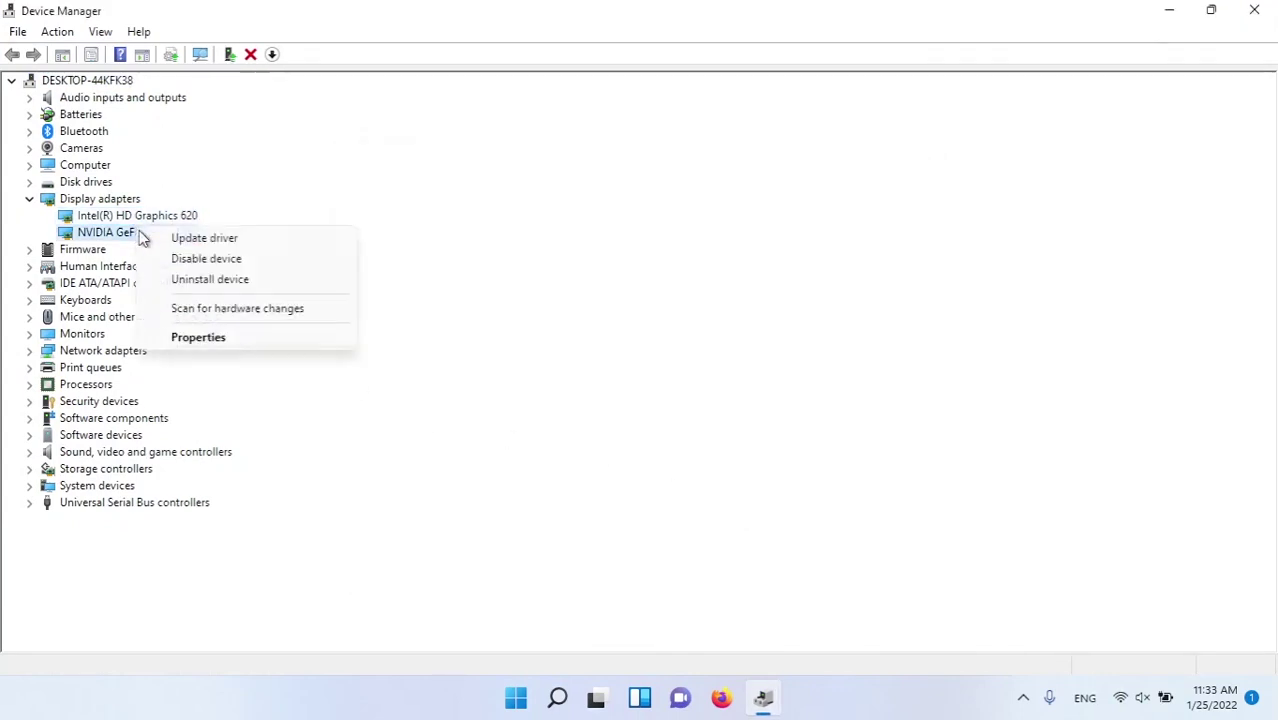
pyautogui.click(190, 238)
pyautogui.click(548, 302)
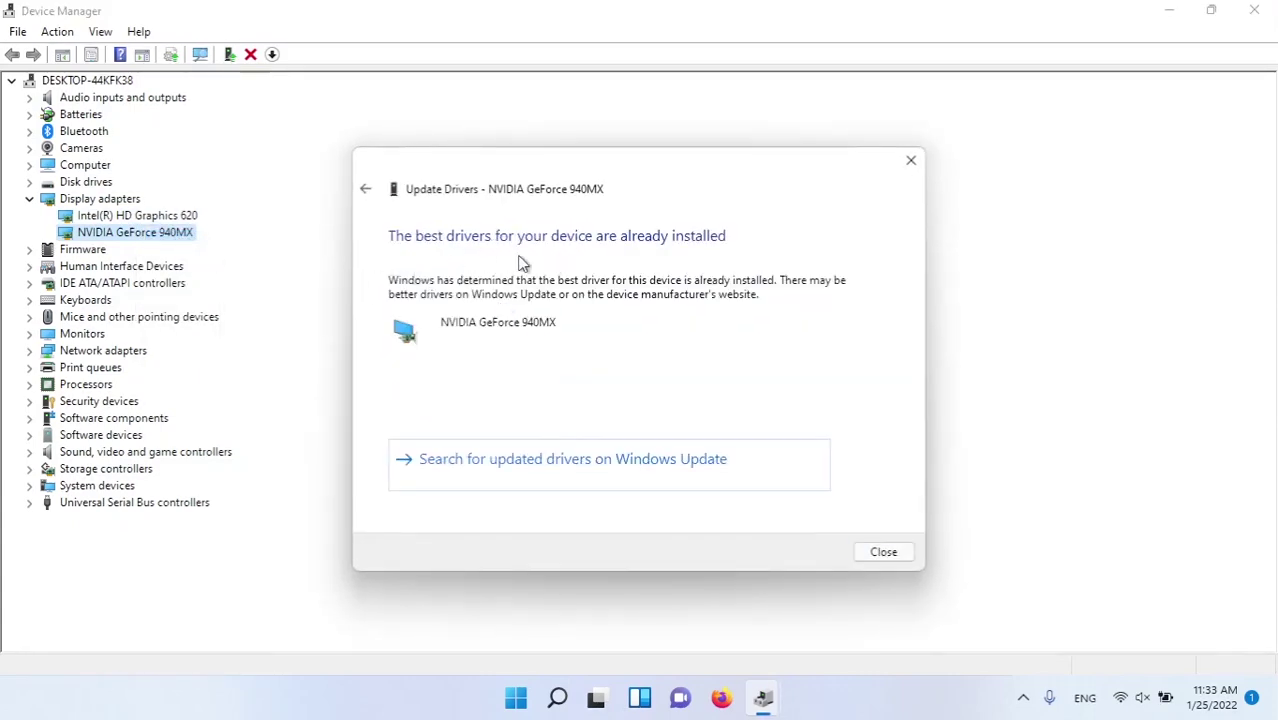
# - Go back and browse the compatible drivers available on the computer for the NVIDIA GeForce 940MX, then cancel the wizard
pyautogui.click(366, 192)
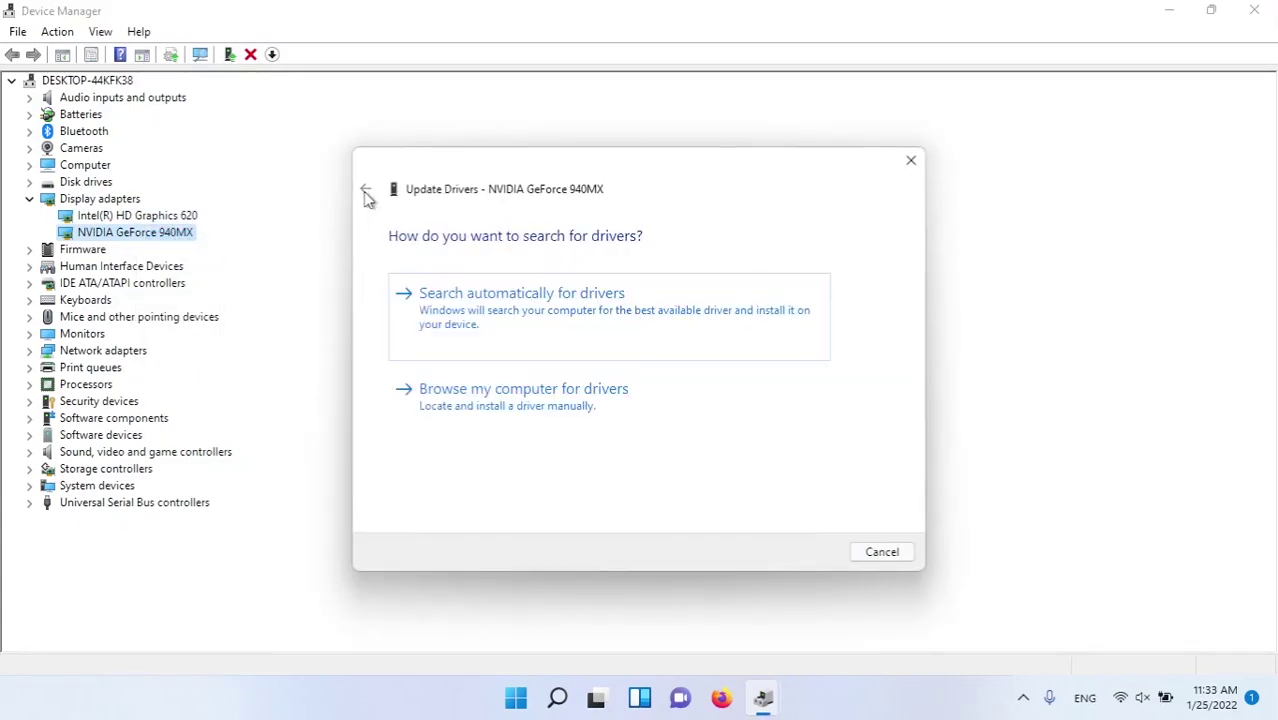
pyautogui.click(455, 386)
pyautogui.click(505, 455)
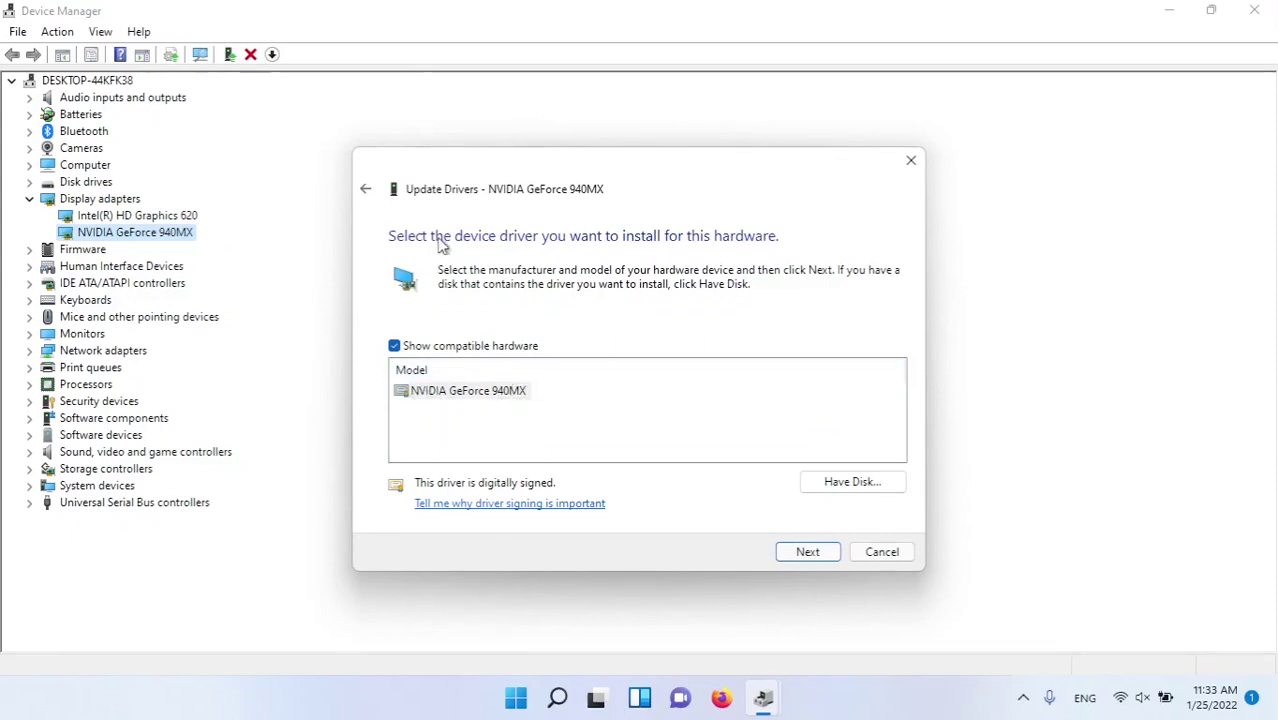
pyautogui.click(884, 553)
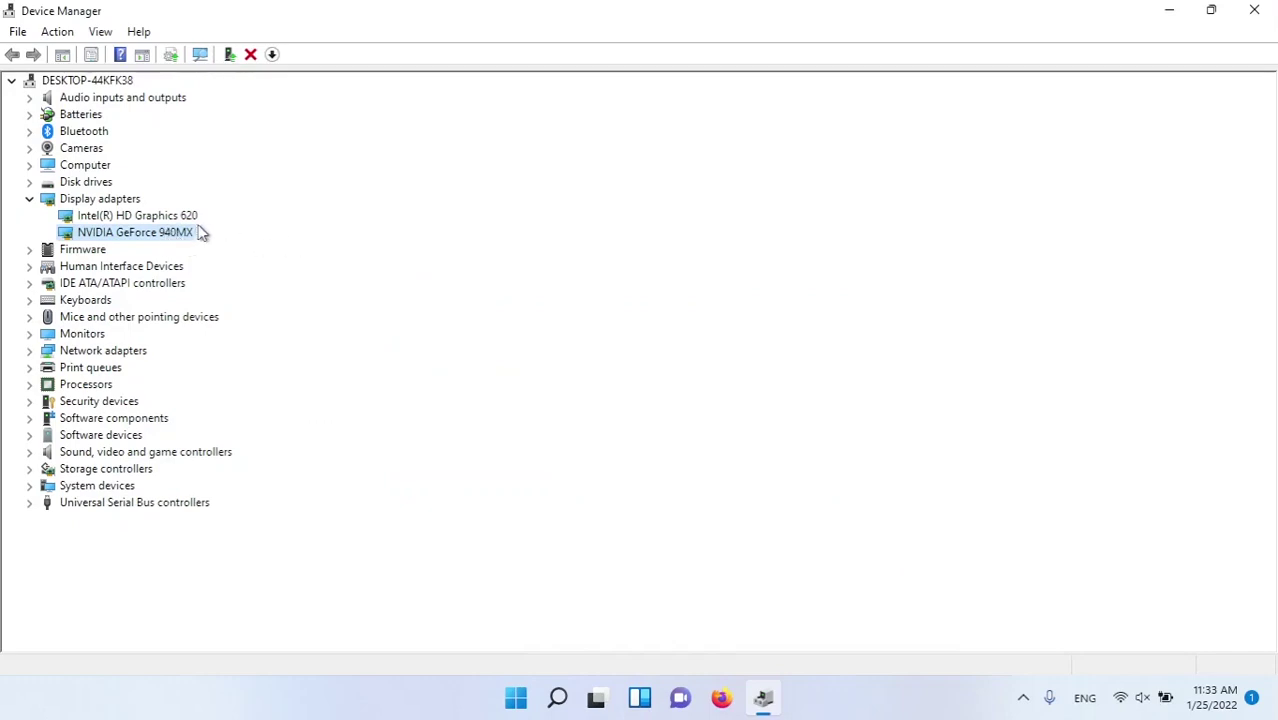
# - View the driver information in the NVIDIA GeForce 940MX properties, then close the properties and Device Manager
pyautogui.rightClick(158, 234)
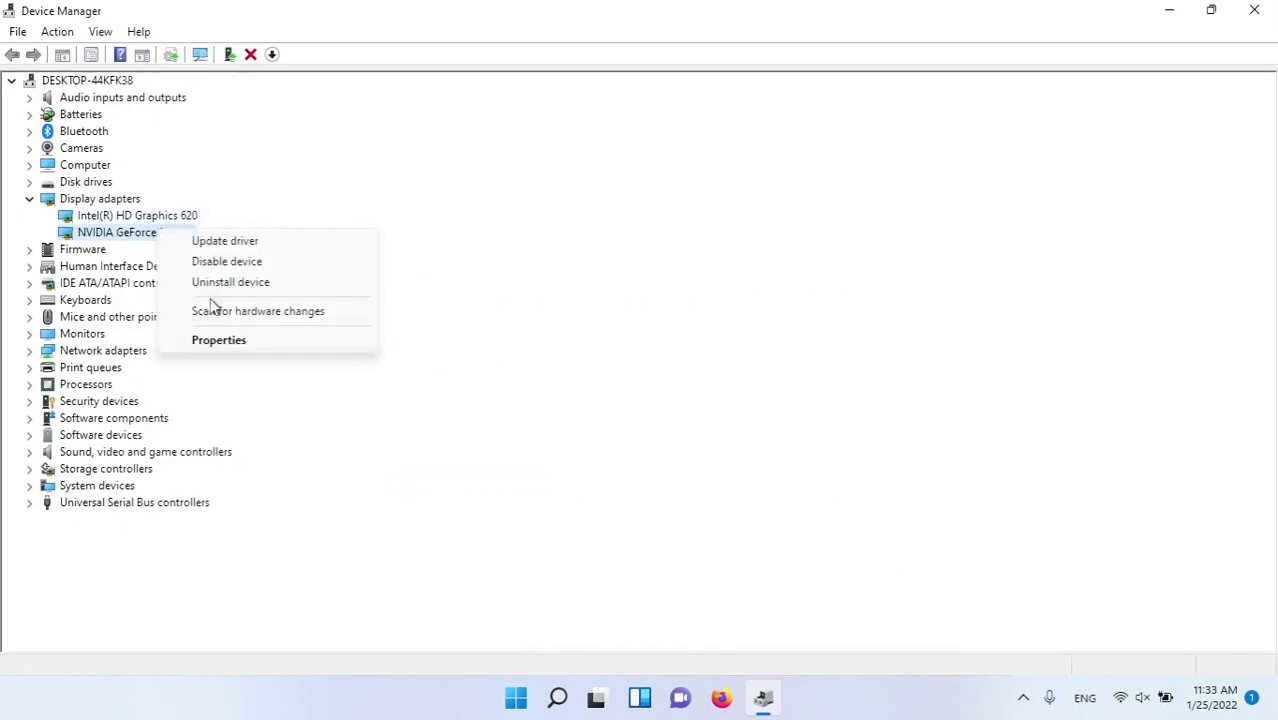
pyautogui.click(220, 341)
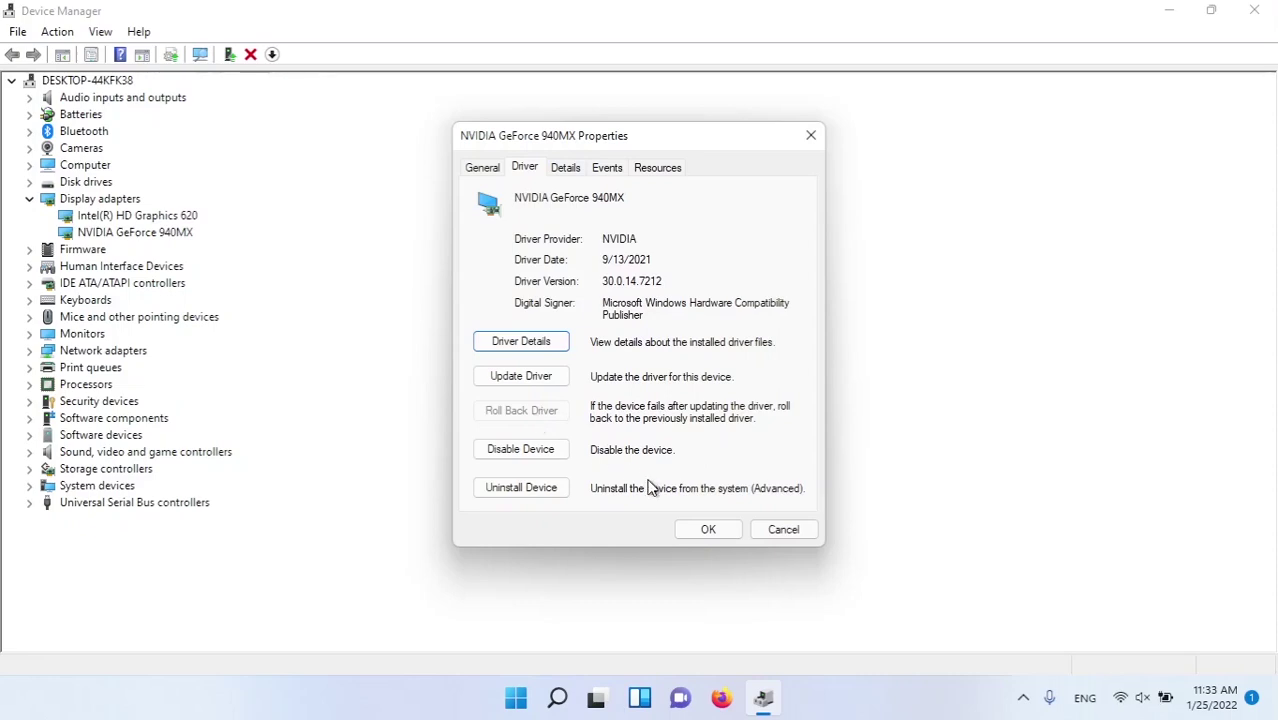
pyautogui.click(708, 533)
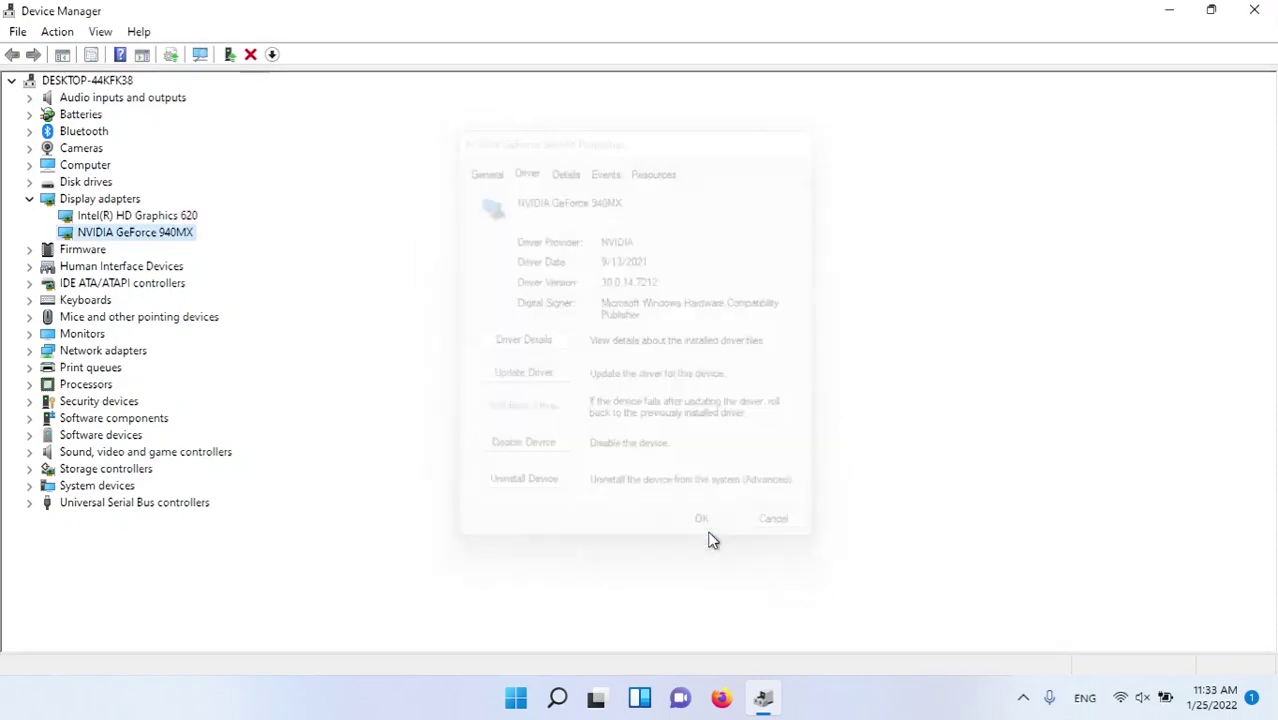
pyautogui.click(1254, 10)
pyautogui.click(1020, 710)
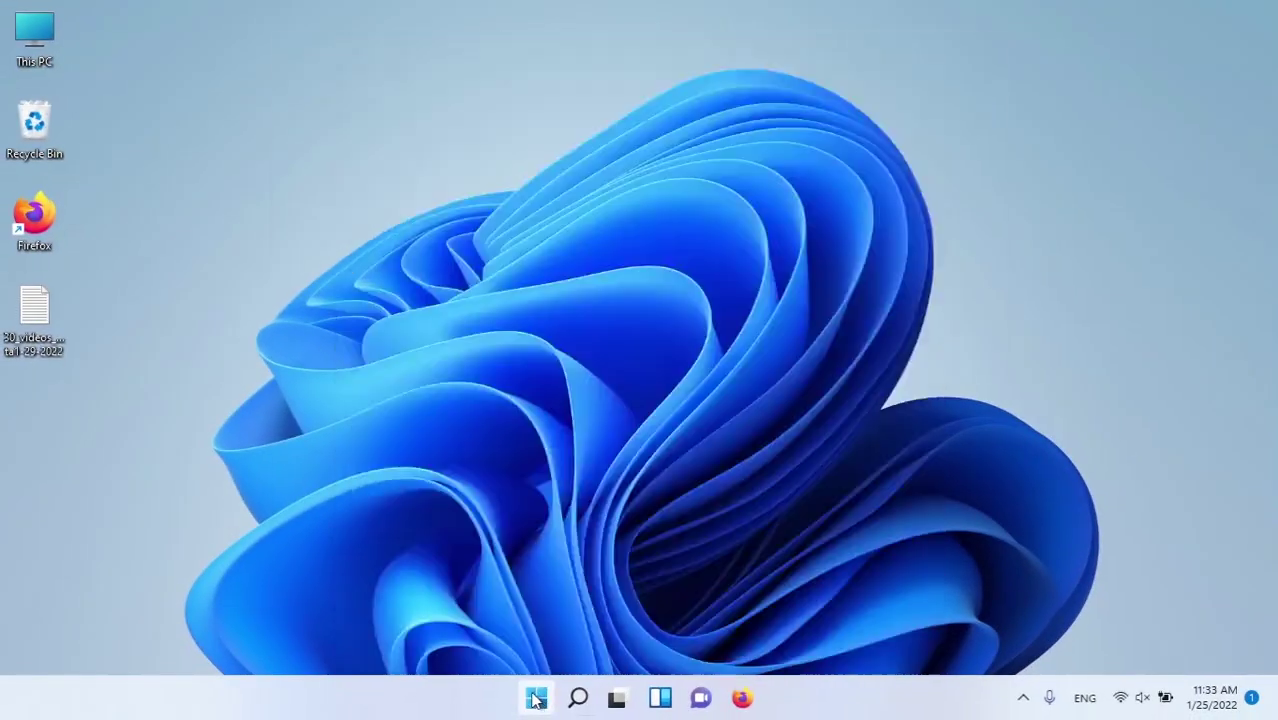
# - Search Windows for "device Manager" and open Device Manager again
pyautogui.click(536, 699)
pyautogui.write('device Manager')
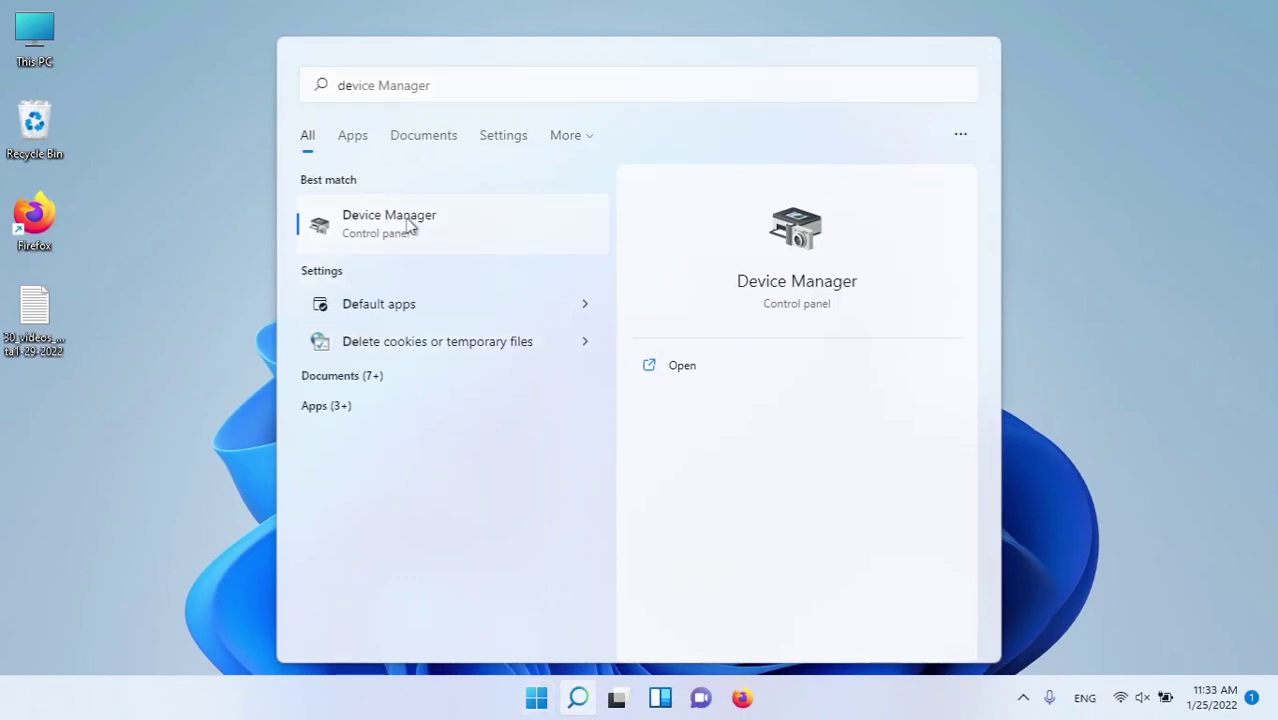
pyautogui.click(409, 224)
pyautogui.click(738, 55)
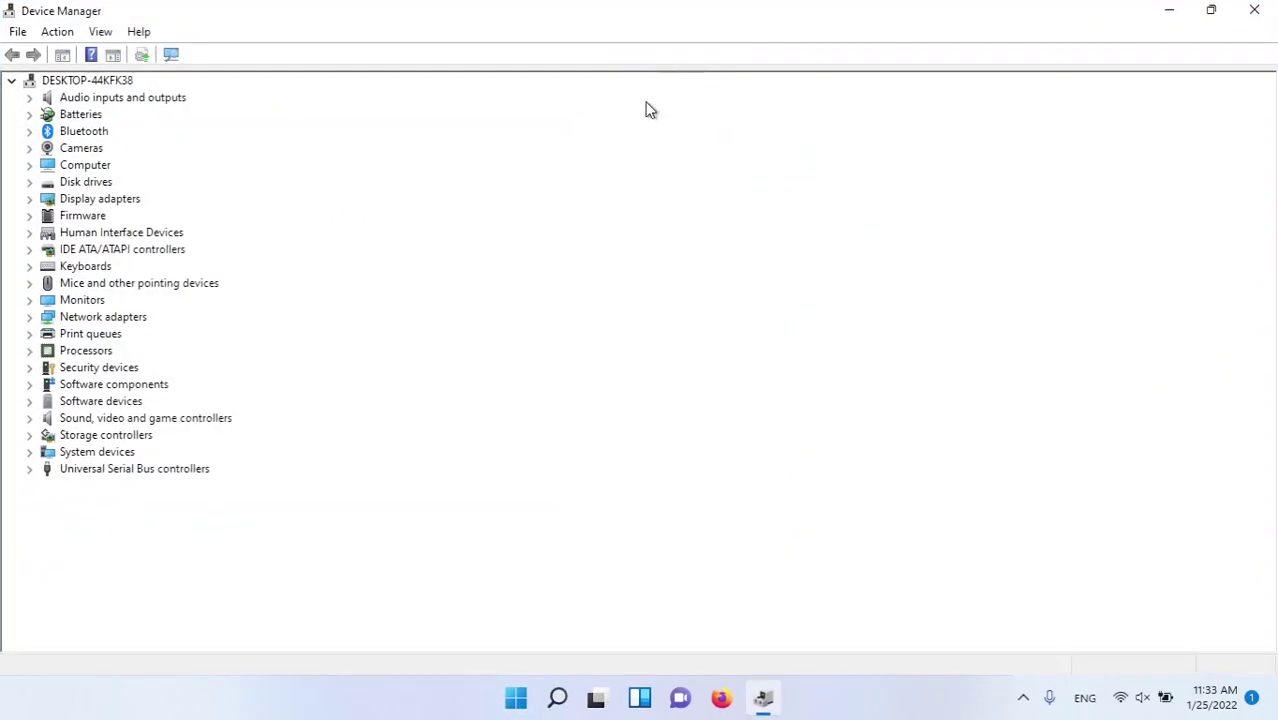
# - Open the uninstall confirmation for the NVIDIA GeForce 940MX under Display adapters, then cancel it
pyautogui.click(57, 200)
pyautogui.click(29, 199)
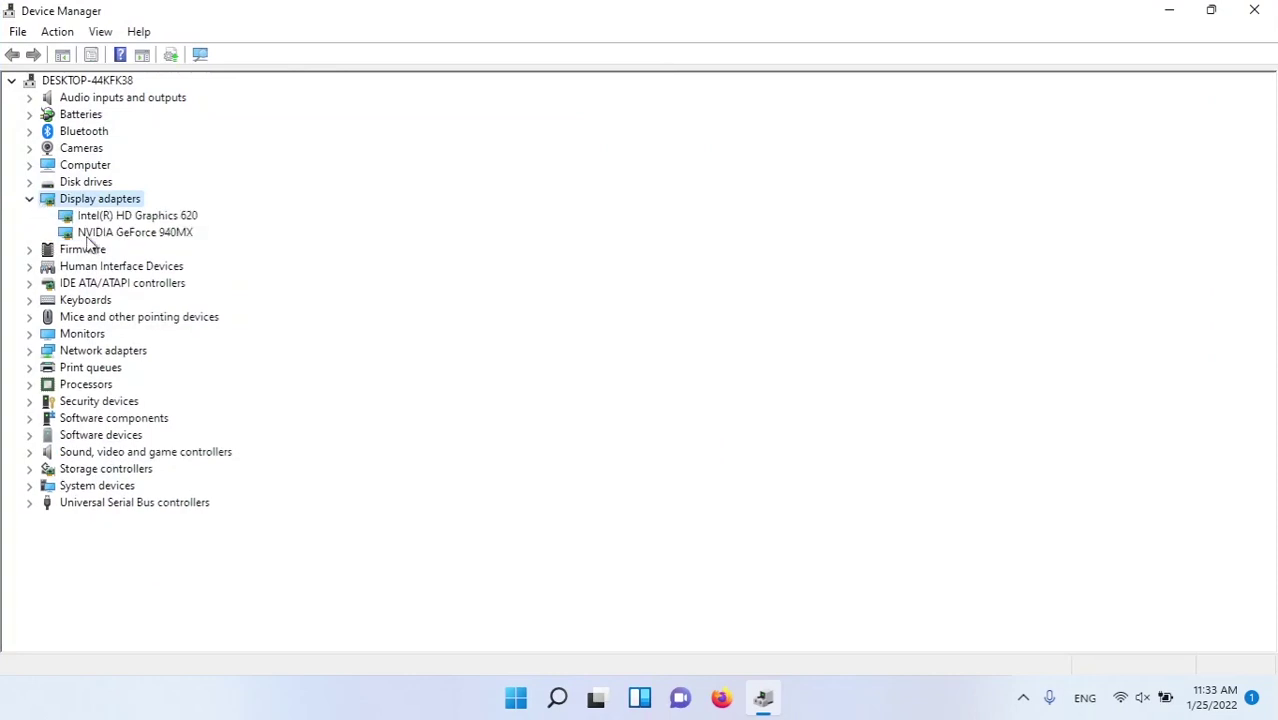
pyautogui.rightClick(122, 236)
pyautogui.click(193, 290)
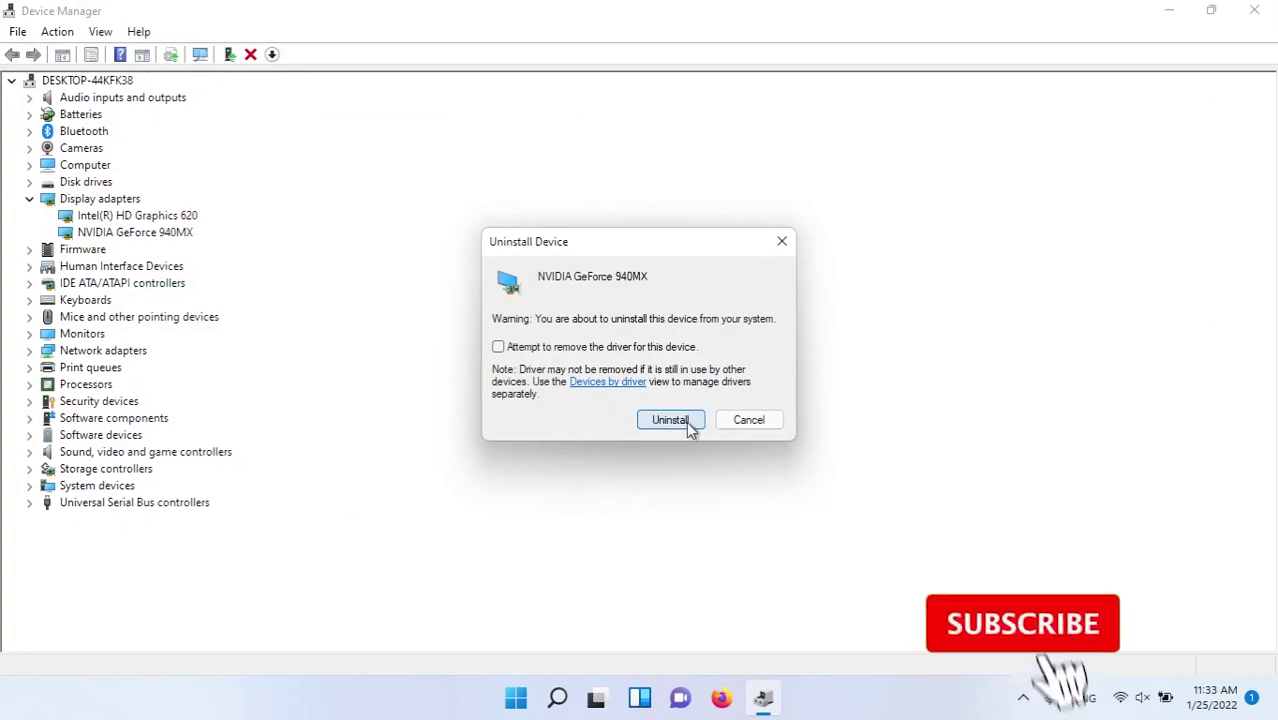
pyautogui.click(749, 420)
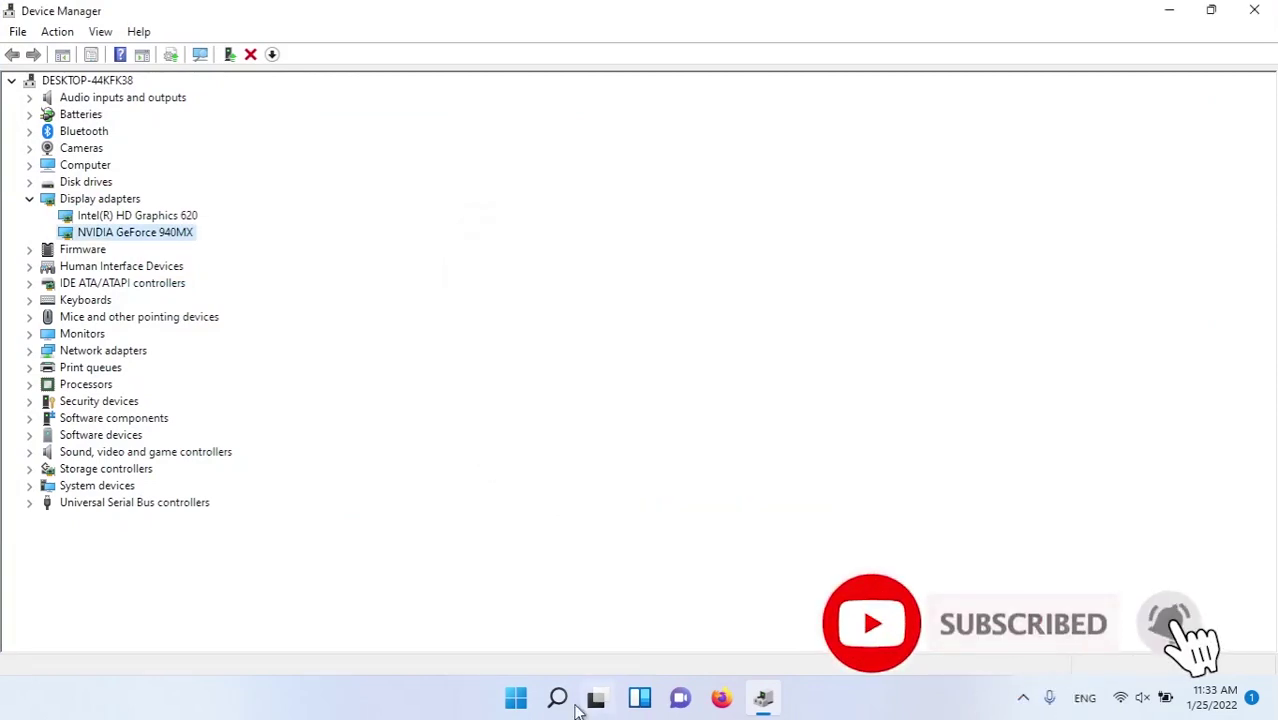
# - Switch to Firefox and open NVIDIA's Official GeForce Drivers page from the "download graphics driver geforce" results
pyautogui.click(558, 698)
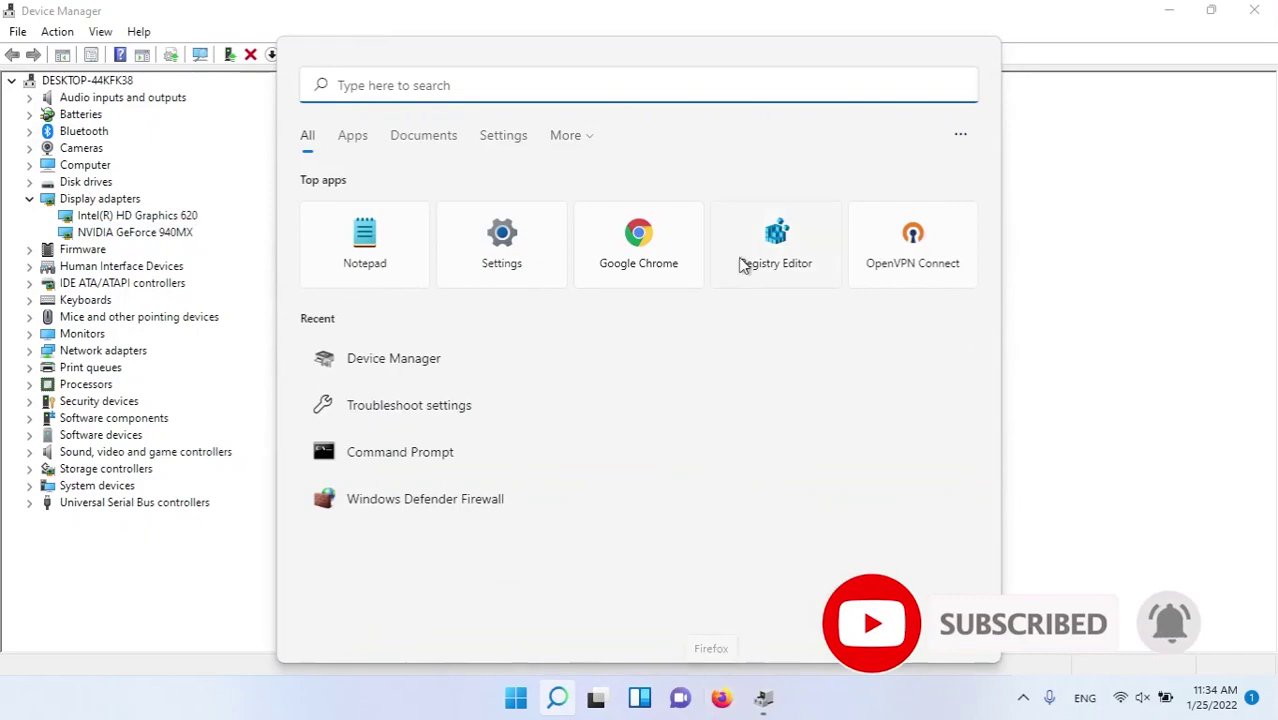
pyautogui.click(721, 698)
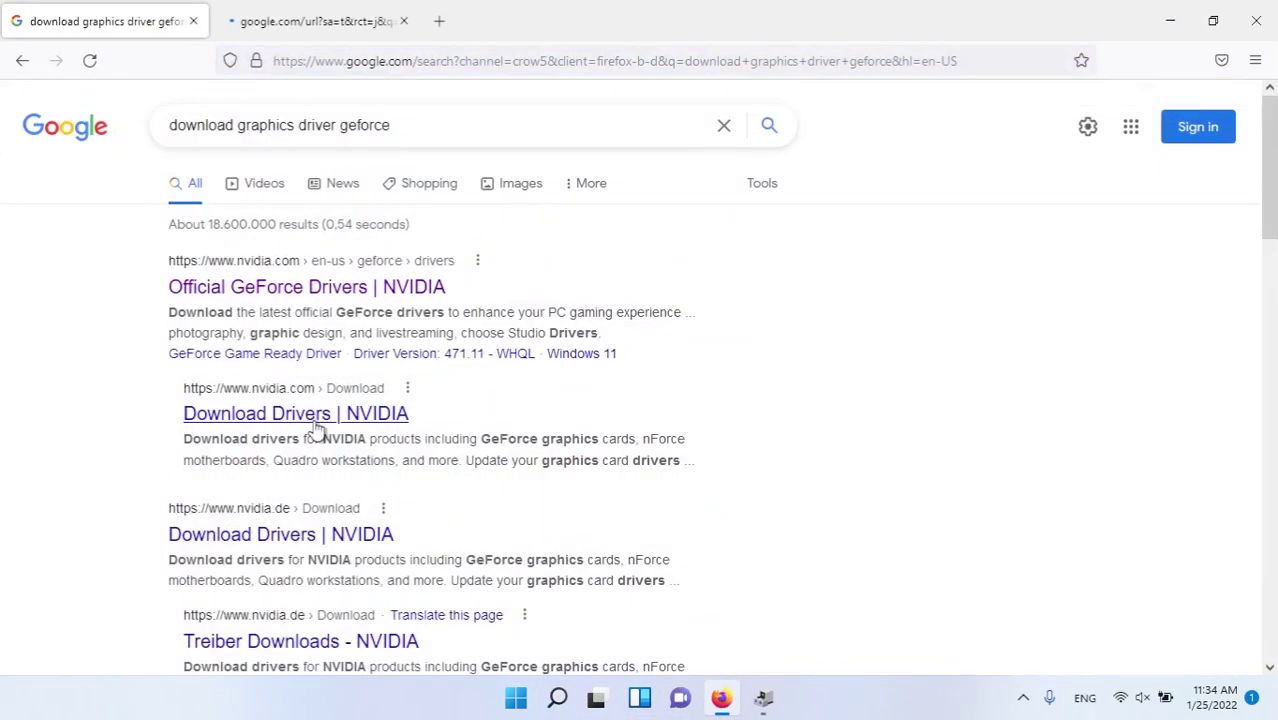
pyautogui.click(332, 12)
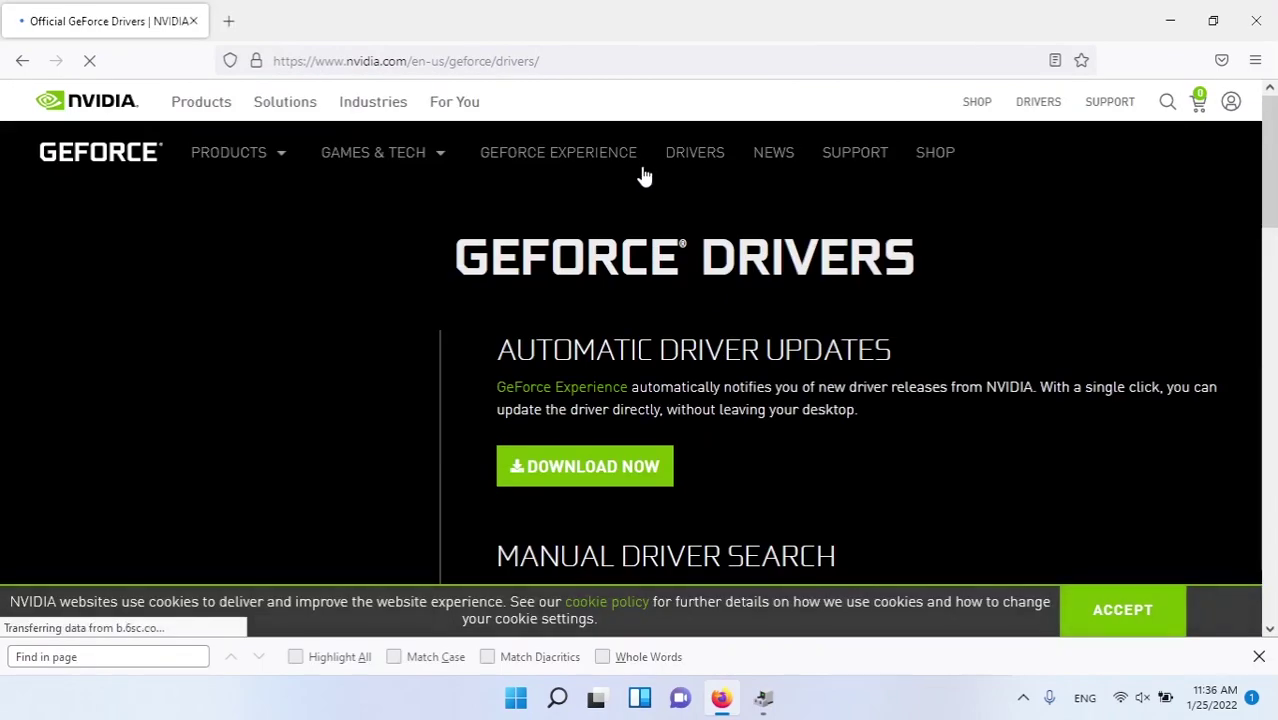
# - Set the manual driver search to GeForce 900M Series (Notebooks), GeForce 940MX, Windows 11, with download type All
pyautogui.scroll(-3, 681, 390)
pyautogui.scroll(-3, 646, 392)
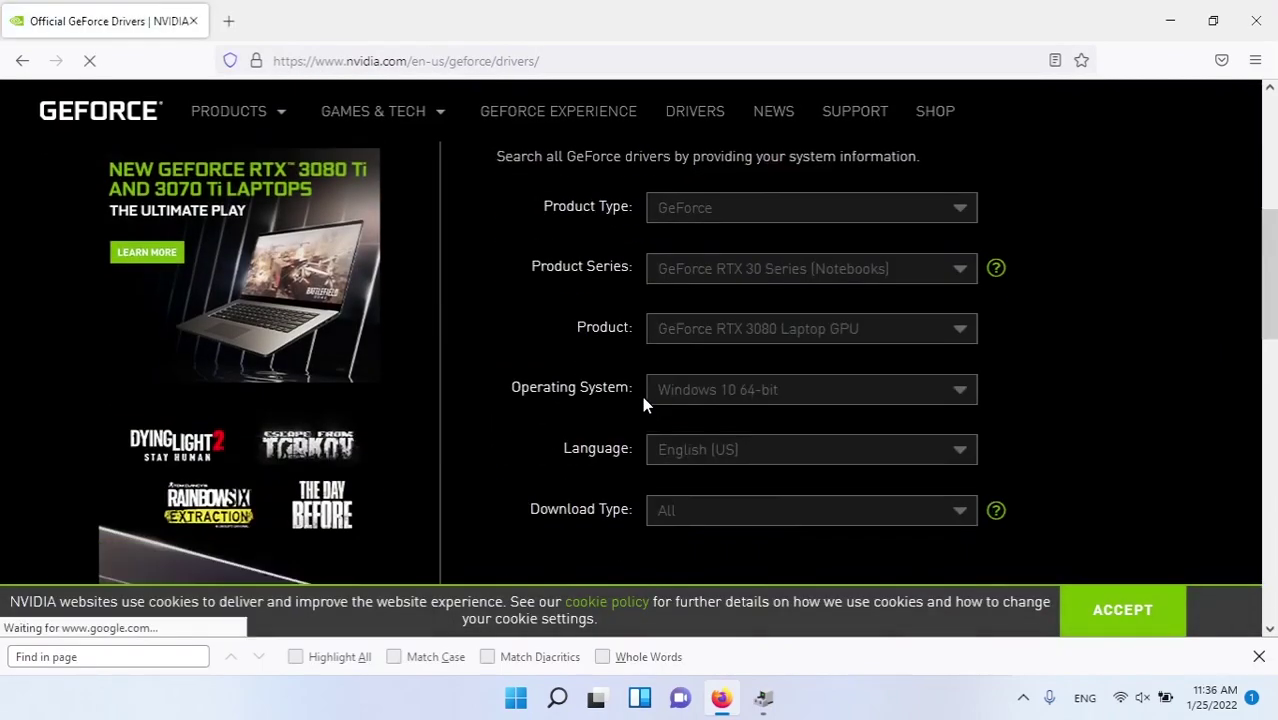
pyautogui.scroll(2, 797, 370)
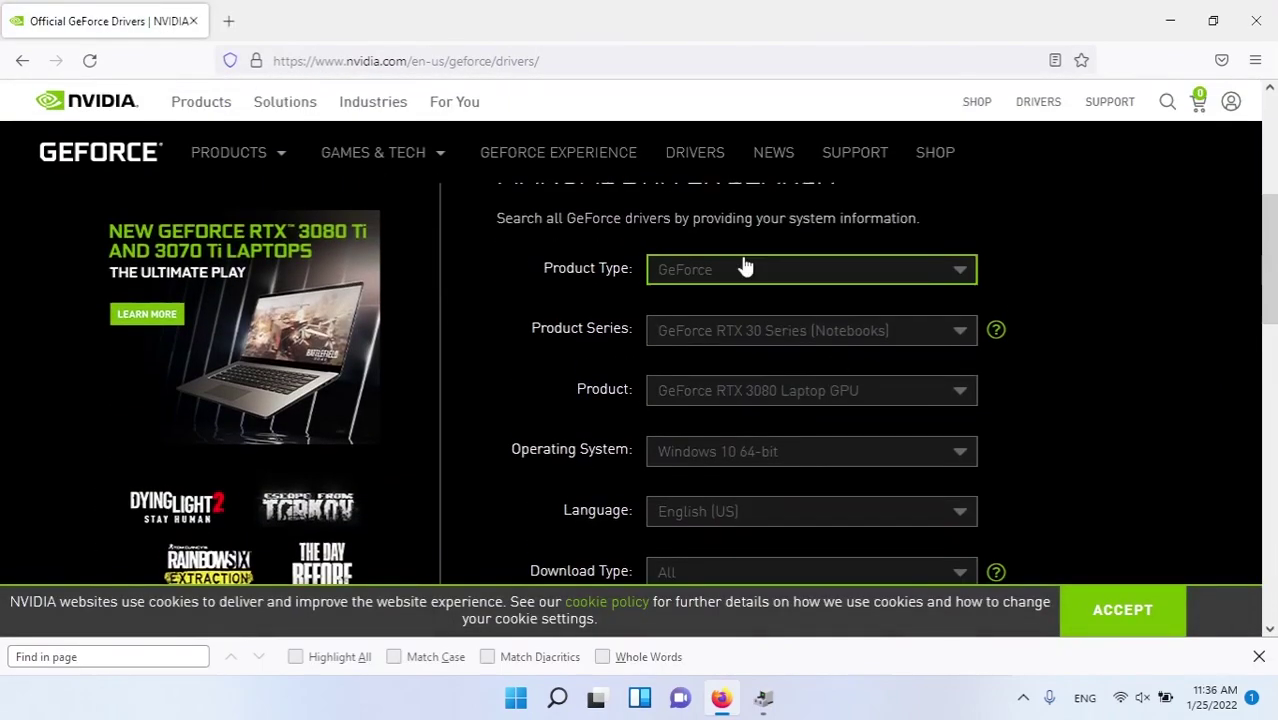
pyautogui.click(811, 328)
pyautogui.click(799, 559)
pyautogui.click(811, 291)
pyautogui.click(776, 491)
pyautogui.click(811, 260)
pyautogui.click(764, 346)
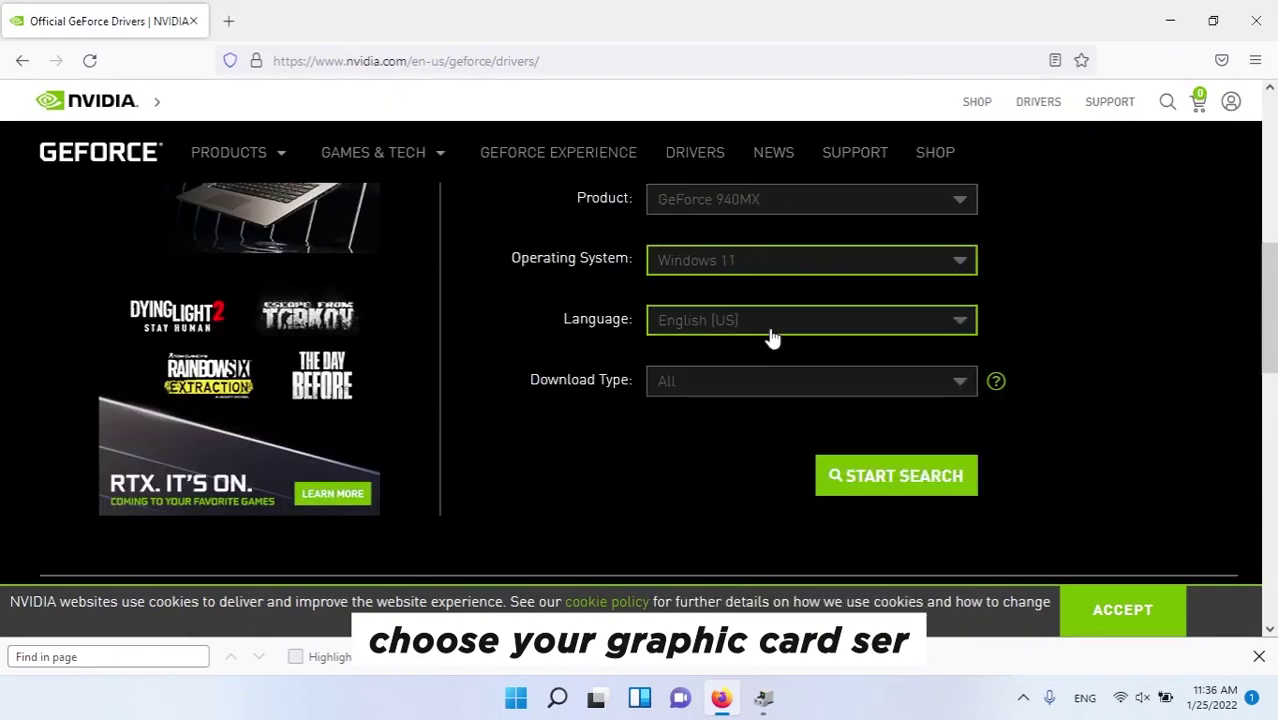
pyautogui.click(762, 385)
pyautogui.click(780, 408)
# - Start the driver search and dismiss the Internet Download Manager browser integration prompt and its add-on page
pyautogui.click(866, 487)
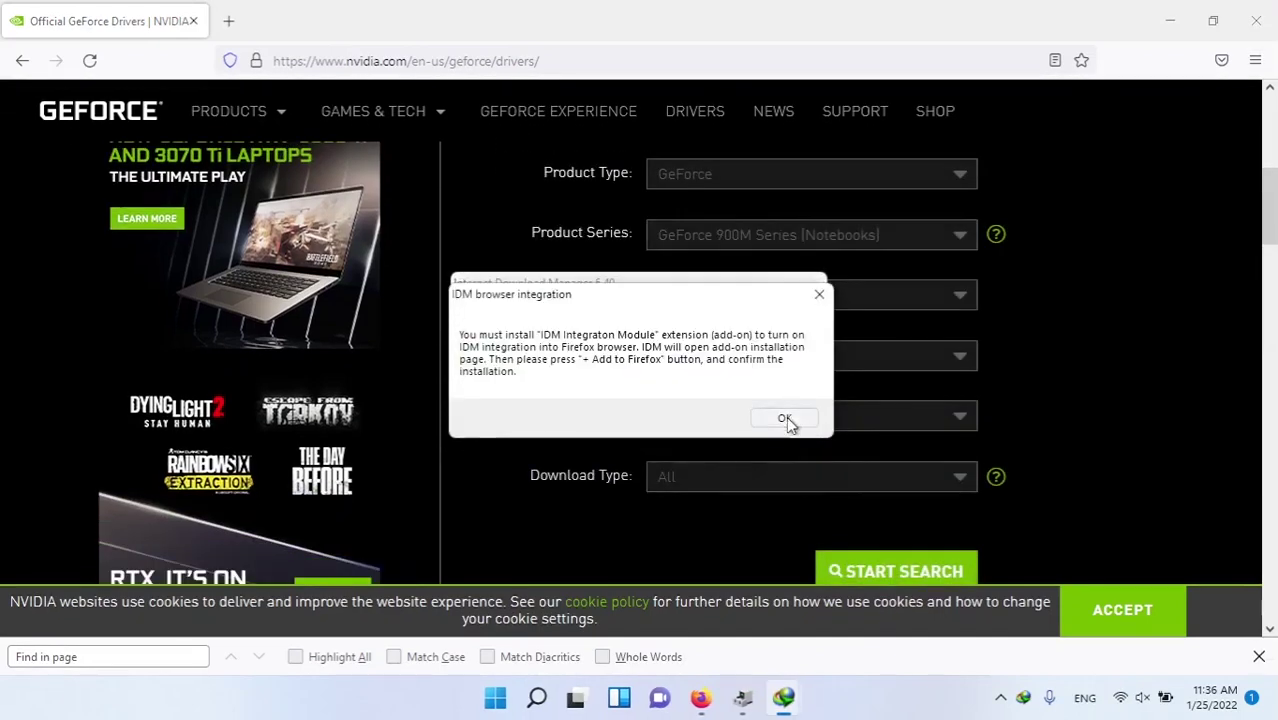
pyautogui.click(785, 418)
pyautogui.click(404, 21)
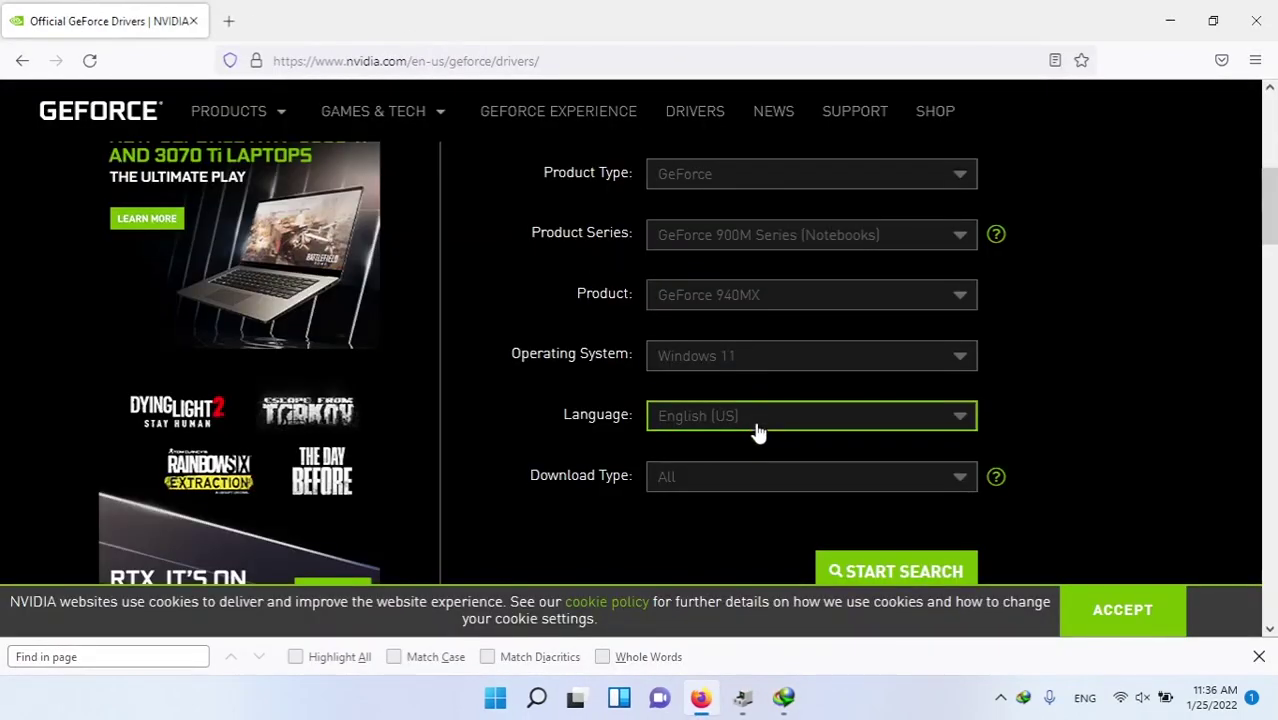
# - Download the GeForce Game Ready Driver version 511.23 from the driver results and save the installer file
pyautogui.scroll(-4, 756, 425)
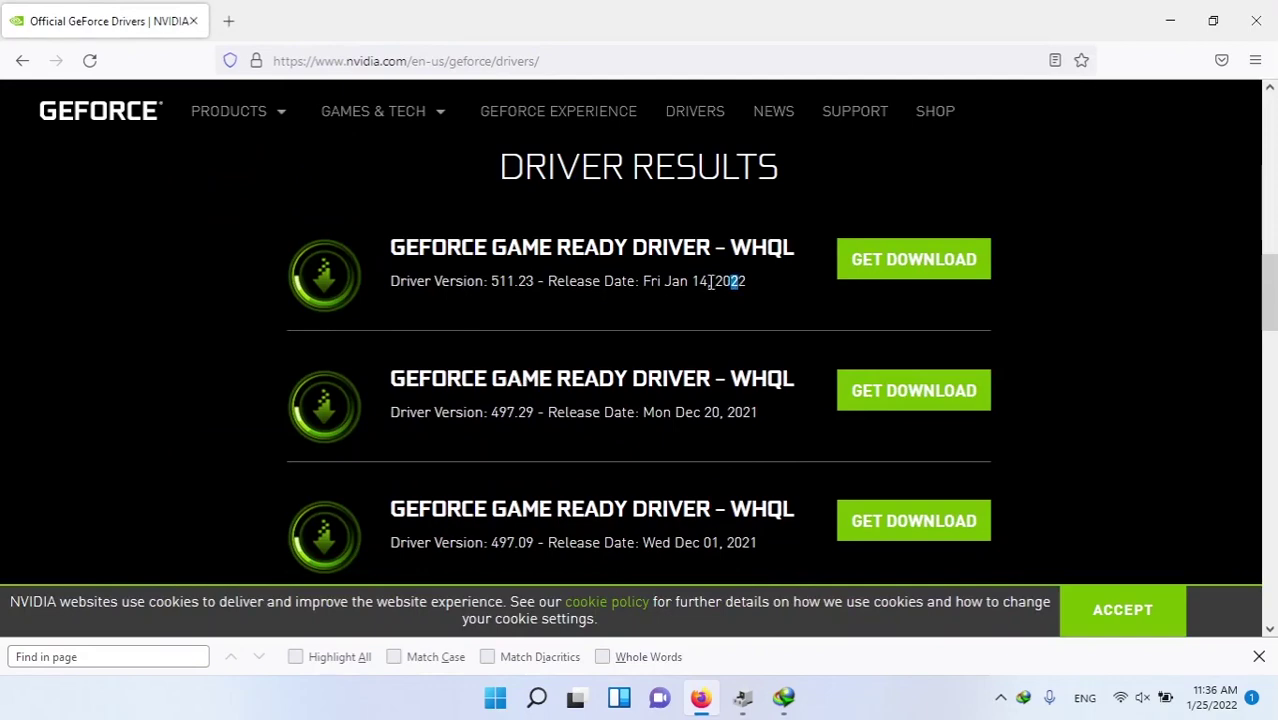
pyautogui.click(913, 259)
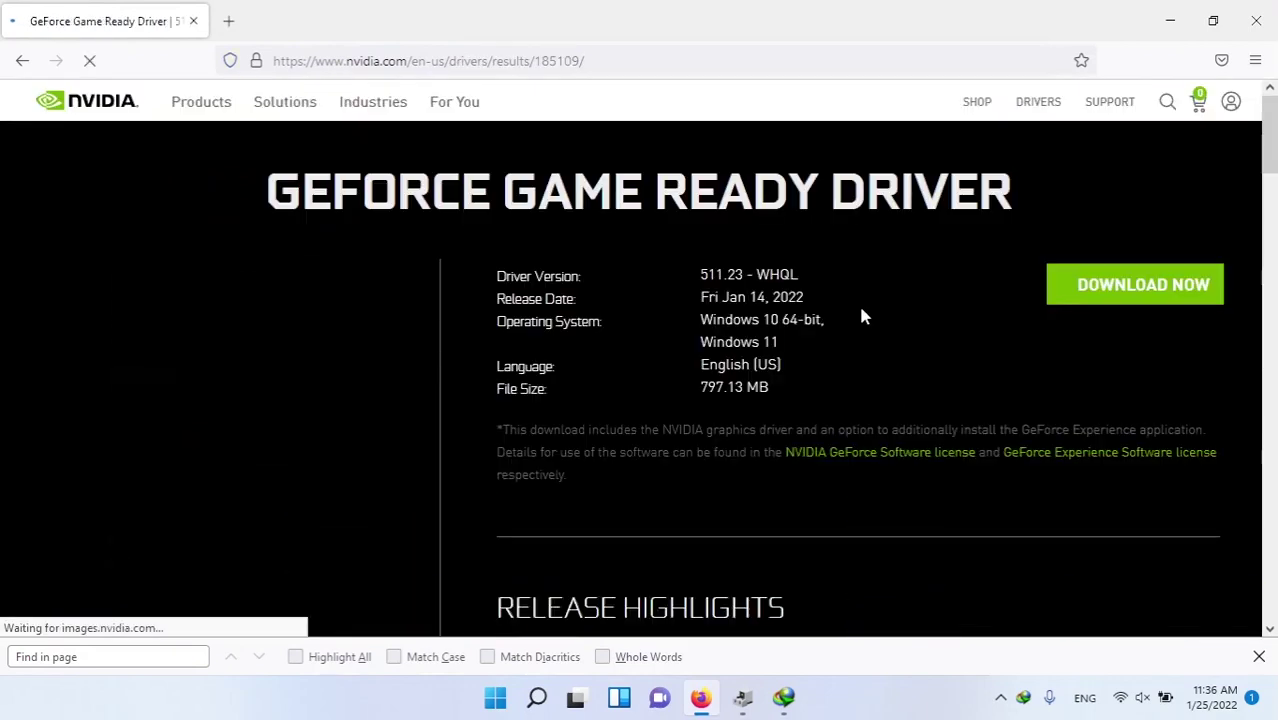
pyautogui.click(1098, 293)
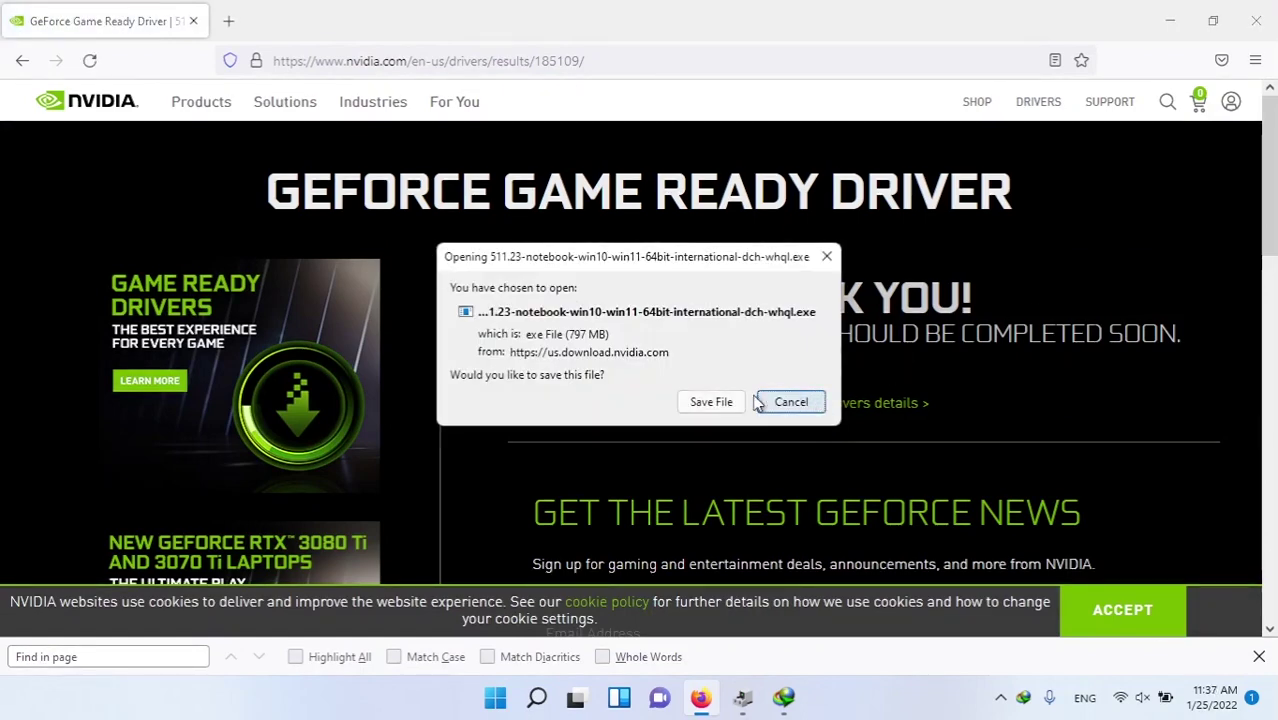
pyautogui.click(726, 400)
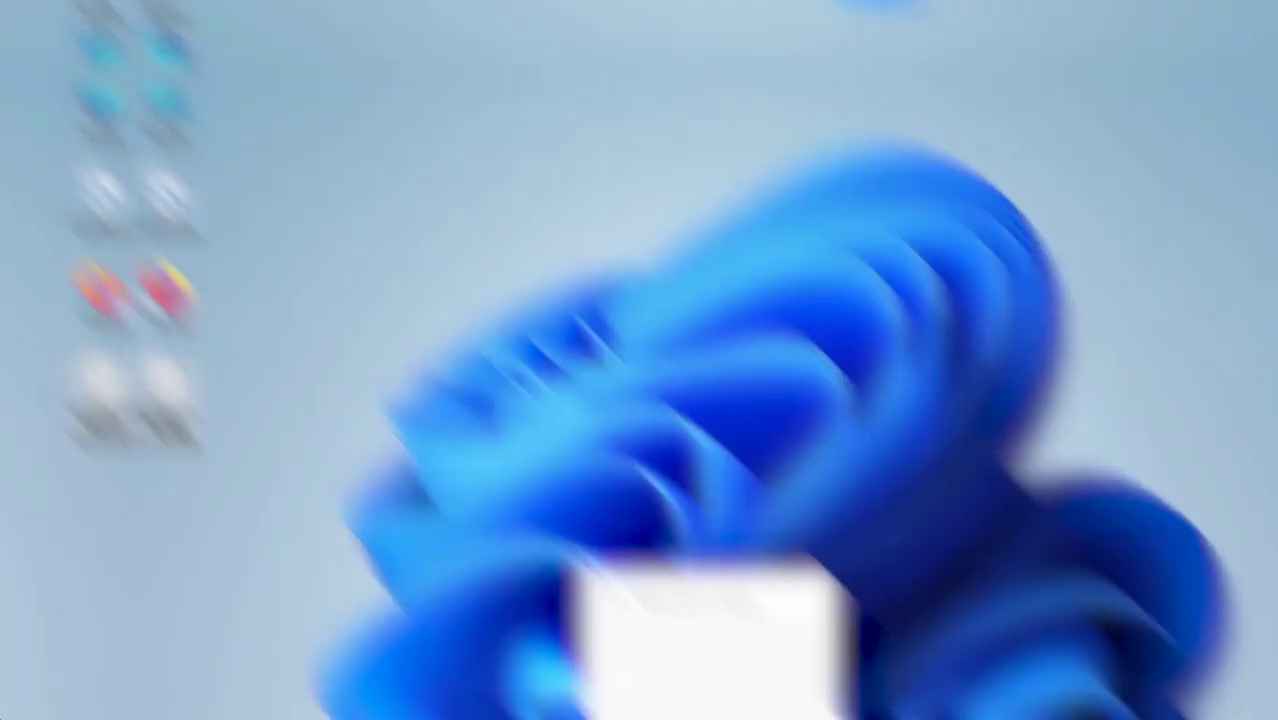
# - Search Windows for "cm" and run Command Prompt as administrator
pyautogui.click(536, 700)
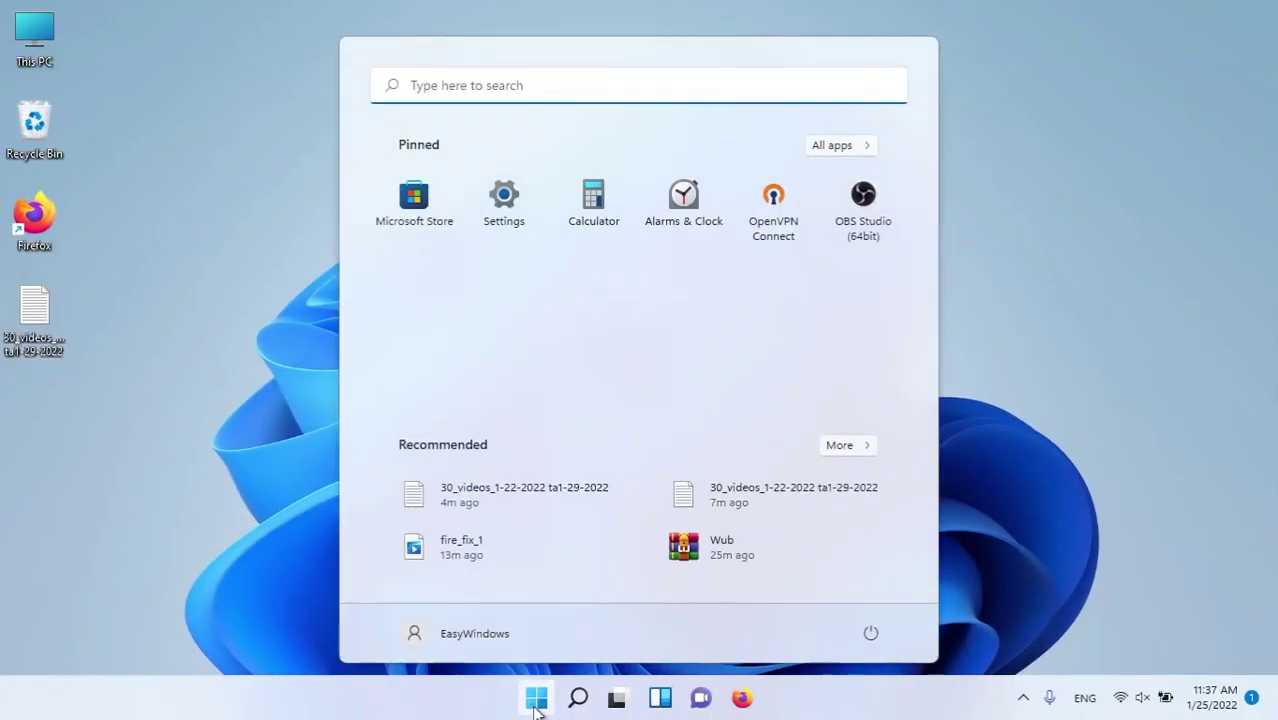
pyautogui.click(536, 700)
pyautogui.press('super+s')
pyautogui.write('cm')
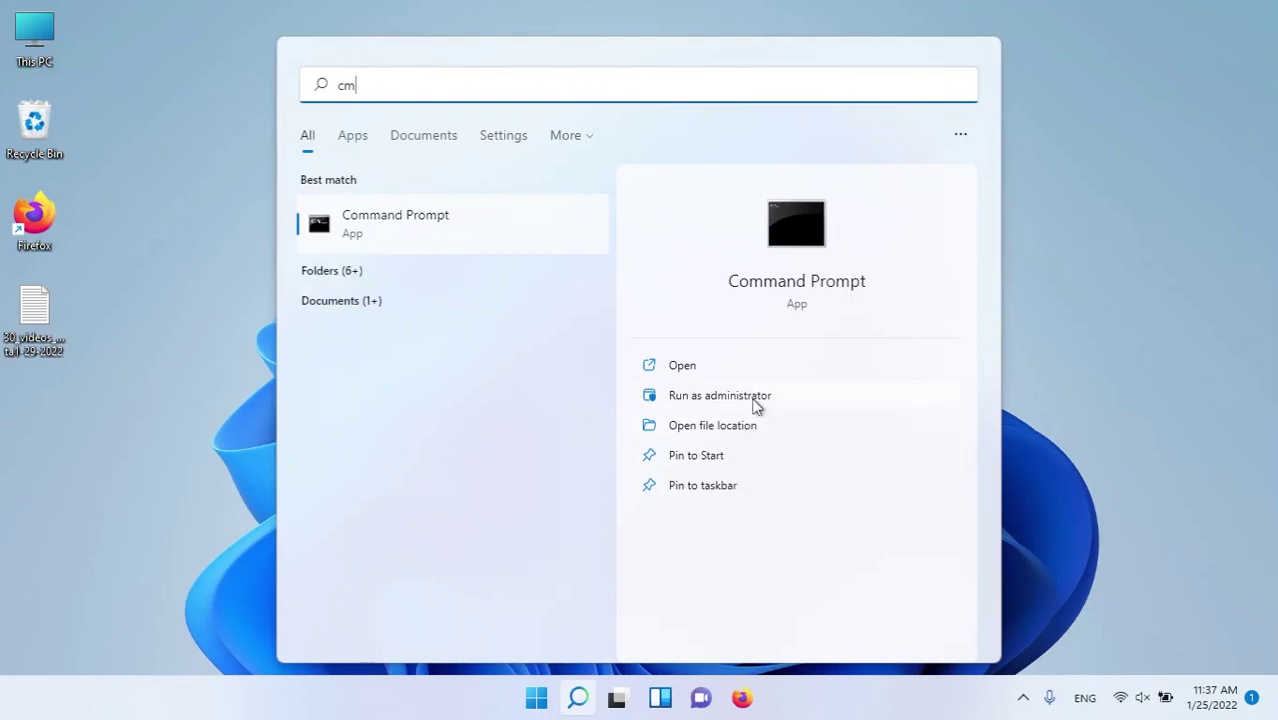
pyautogui.click(755, 400)
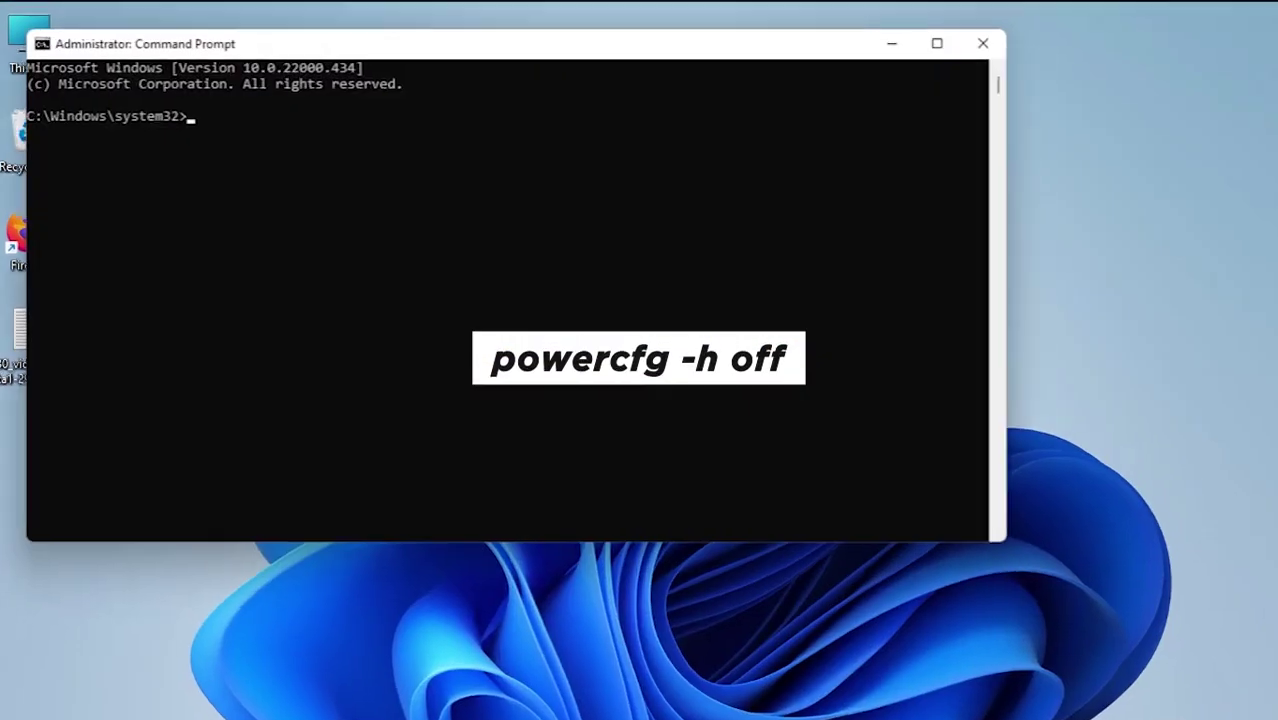
# - Disable hibernation with "powercfg -h off", then close Command Prompt and dismiss the Internet Download Manager update offer
pyautogui.write('powercfg -h off')
pyautogui.press('Return')
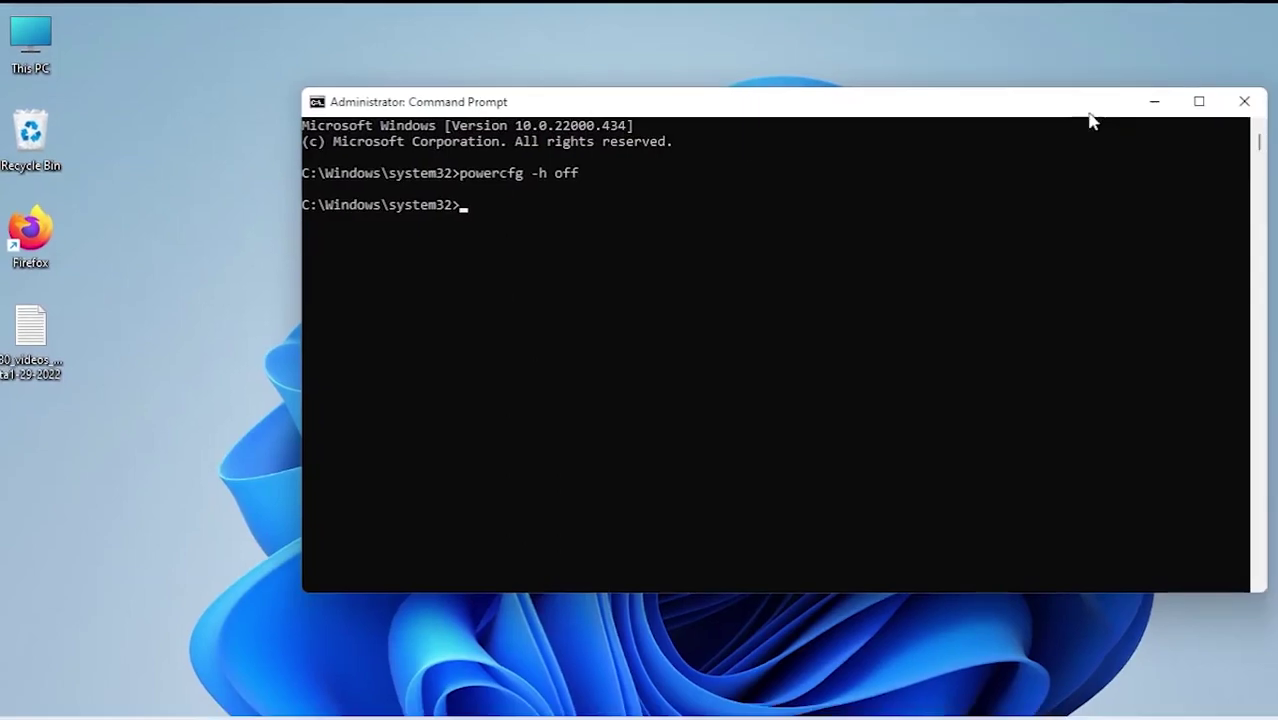
pyautogui.click(1244, 101)
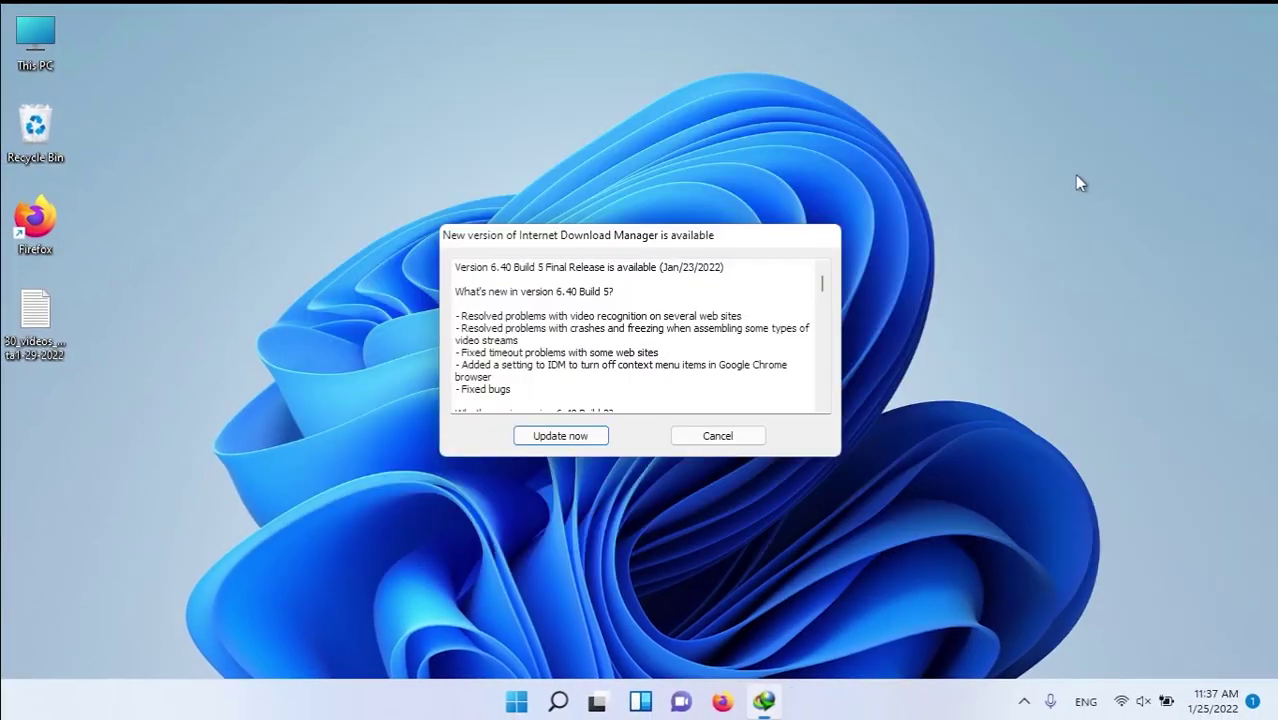
pyautogui.click(690, 440)
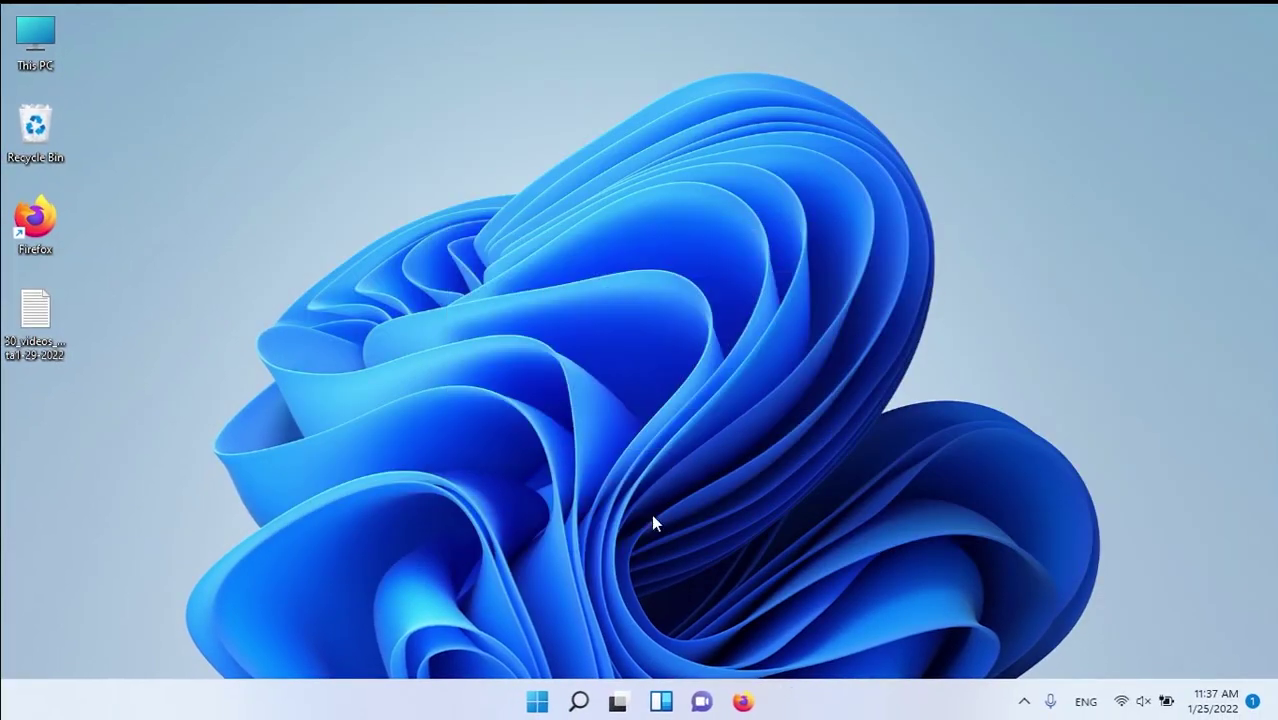
# - Open Control Panel's Power Options and bring up the advanced power settings of the Balanced plan
pyautogui.click(540, 701)
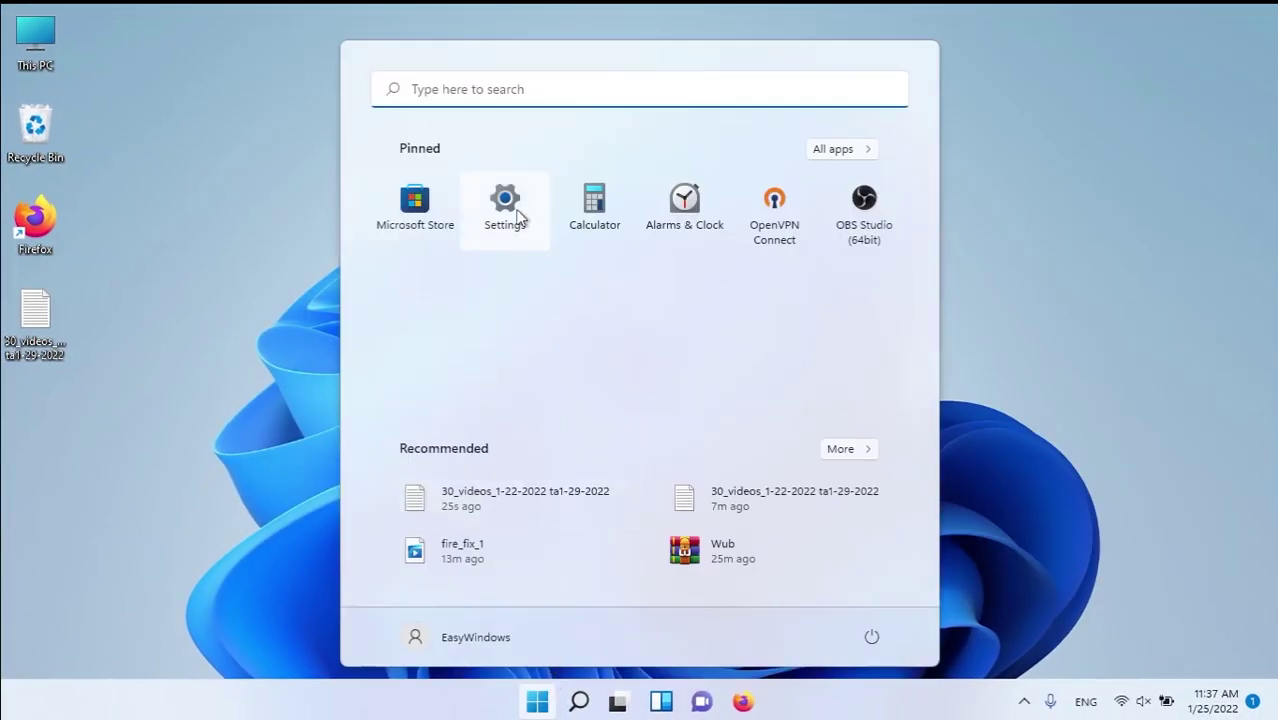
pyautogui.write('control Panel')
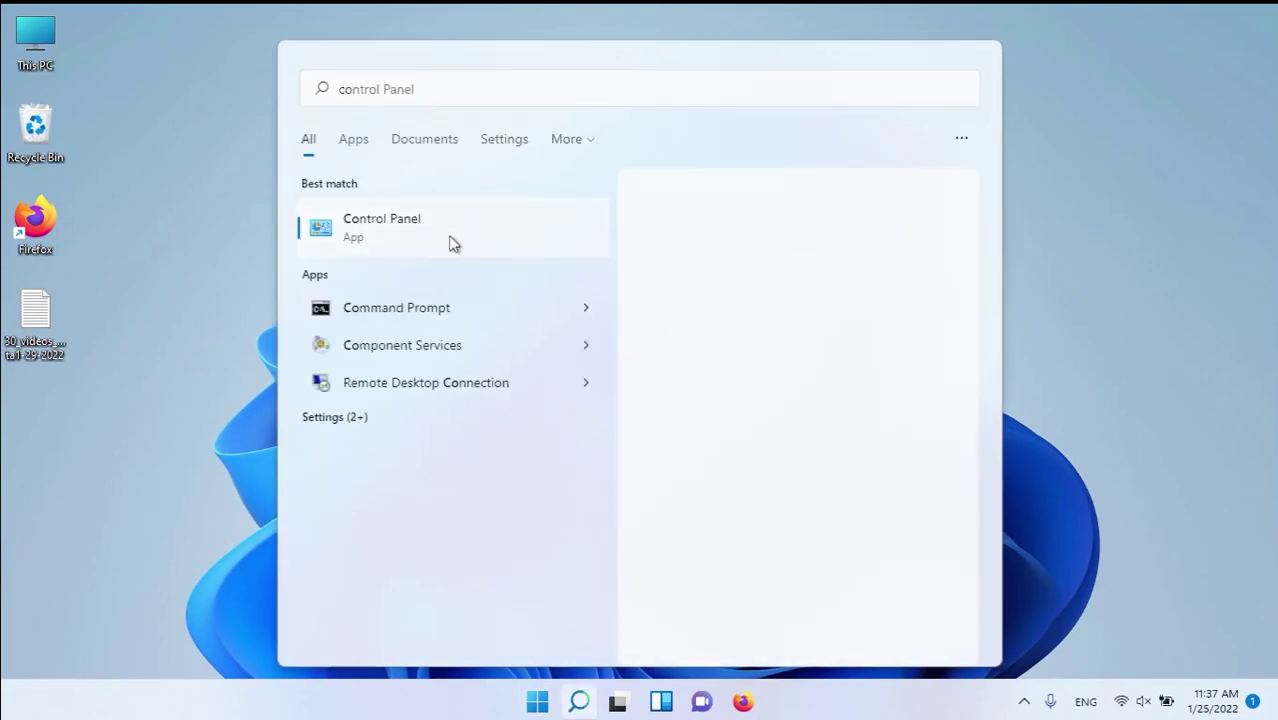
pyautogui.click(452, 239)
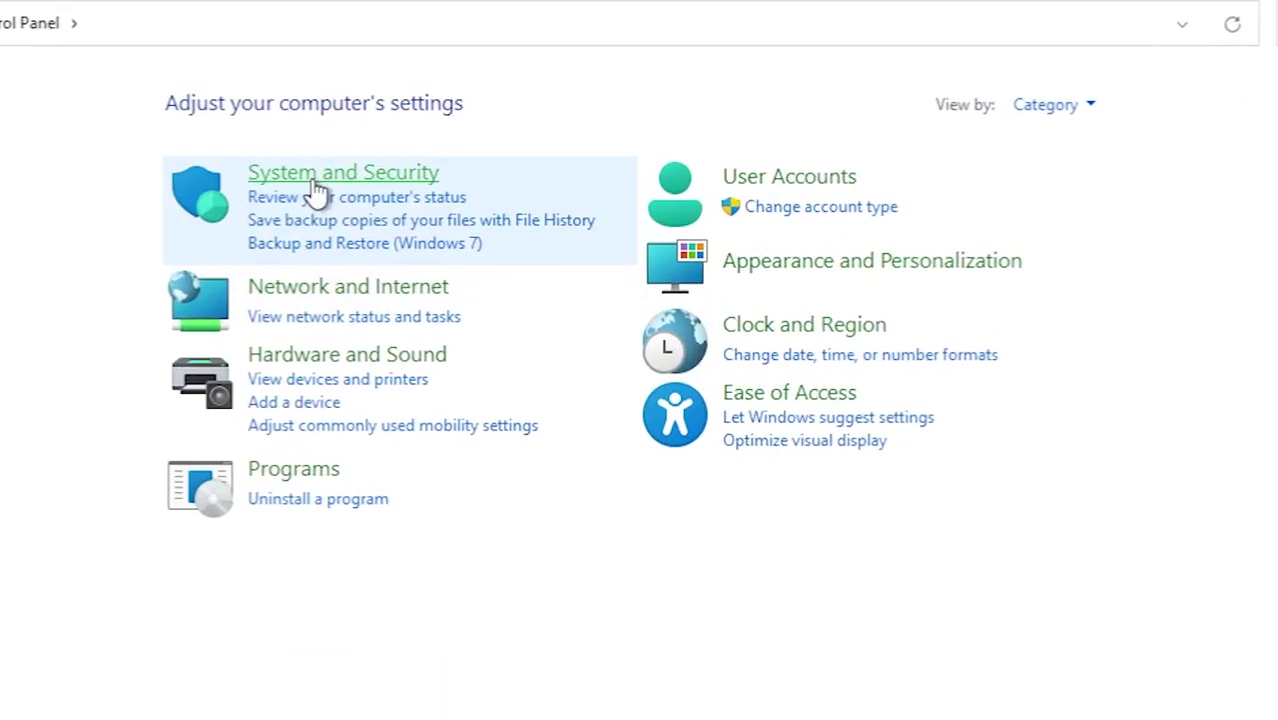
pyautogui.click(425, 157)
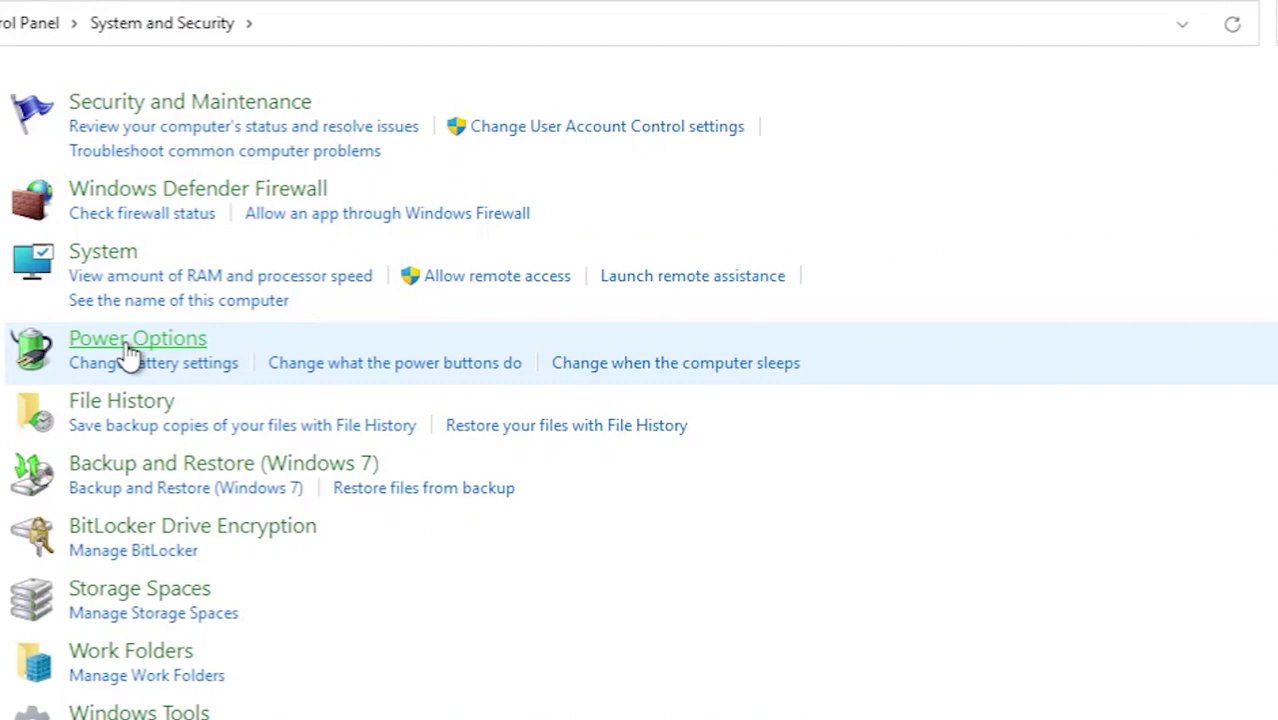
pyautogui.click(128, 350)
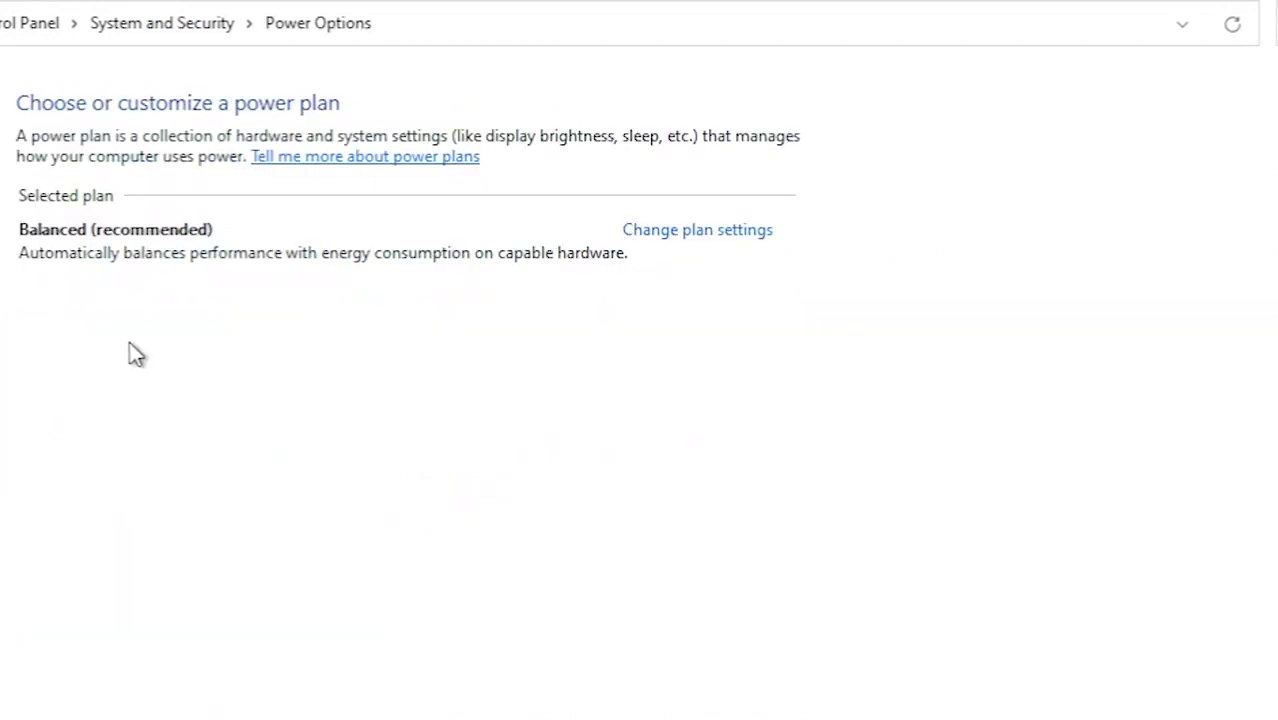
pyautogui.click(676, 230)
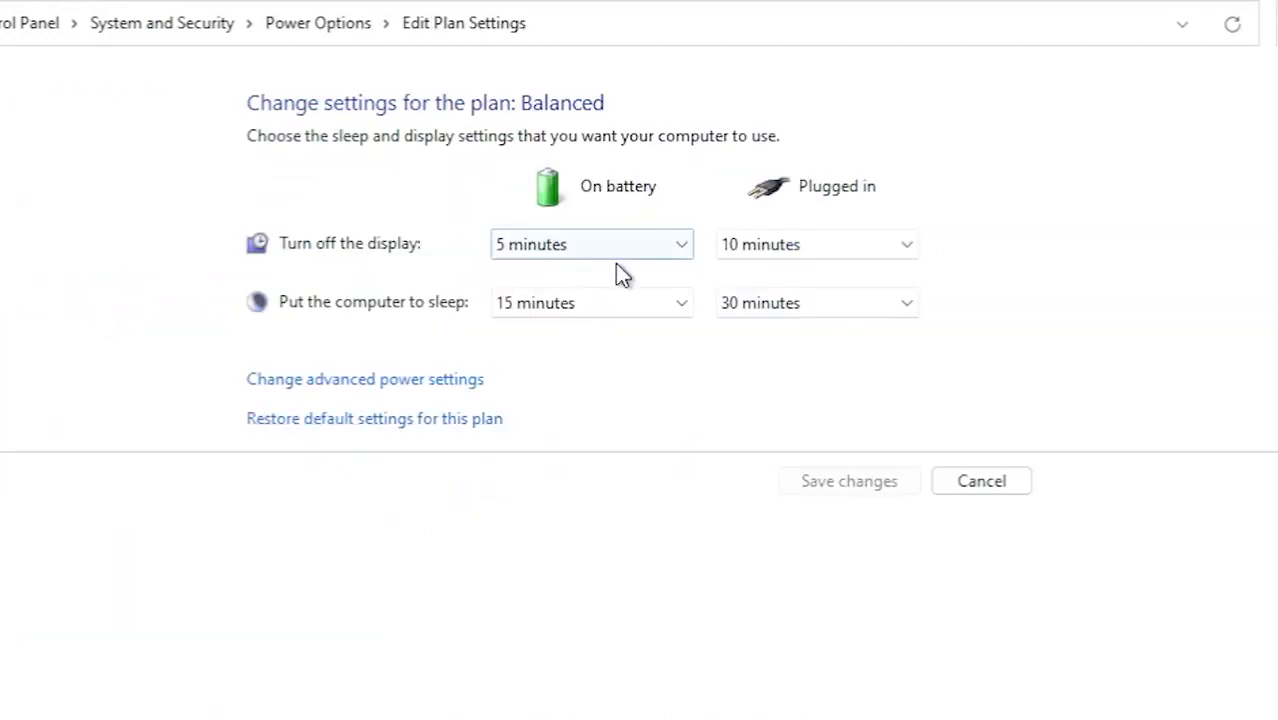
pyautogui.click(424, 382)
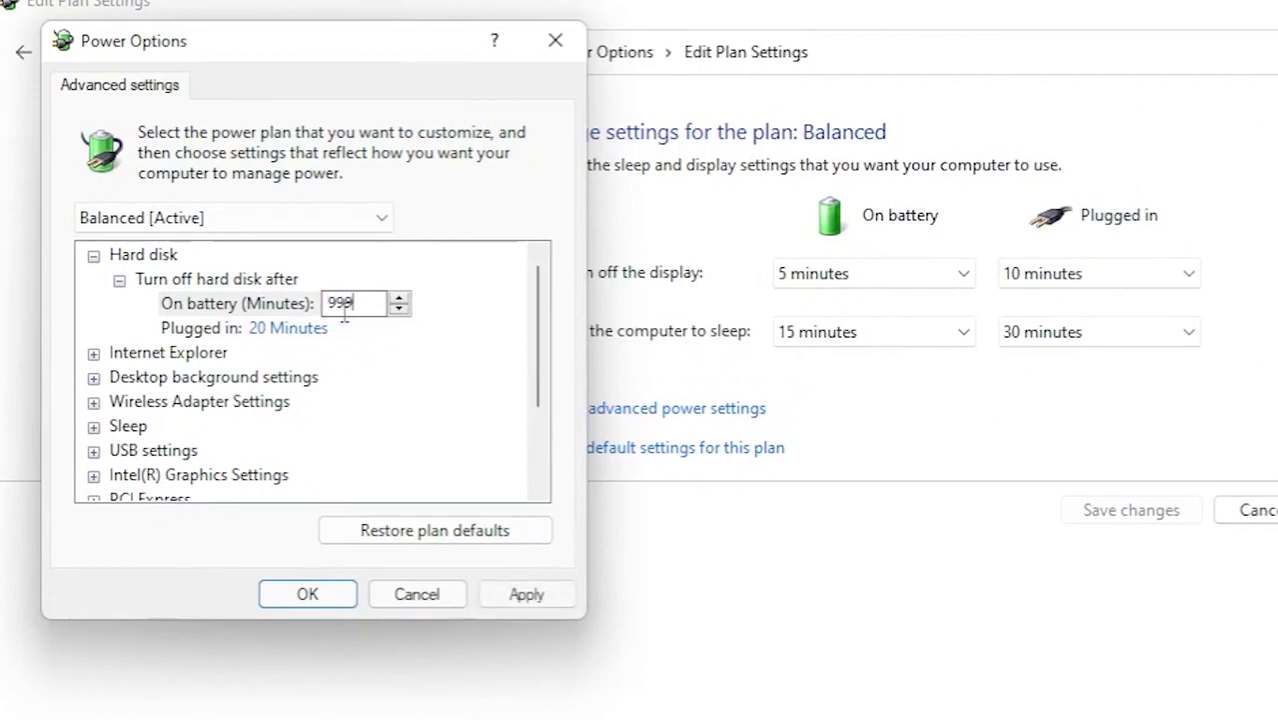
# - Set the plugged-in time for turning off the hard disk to 9999 minutes
pyautogui.click(300, 331)
pyautogui.write('9')
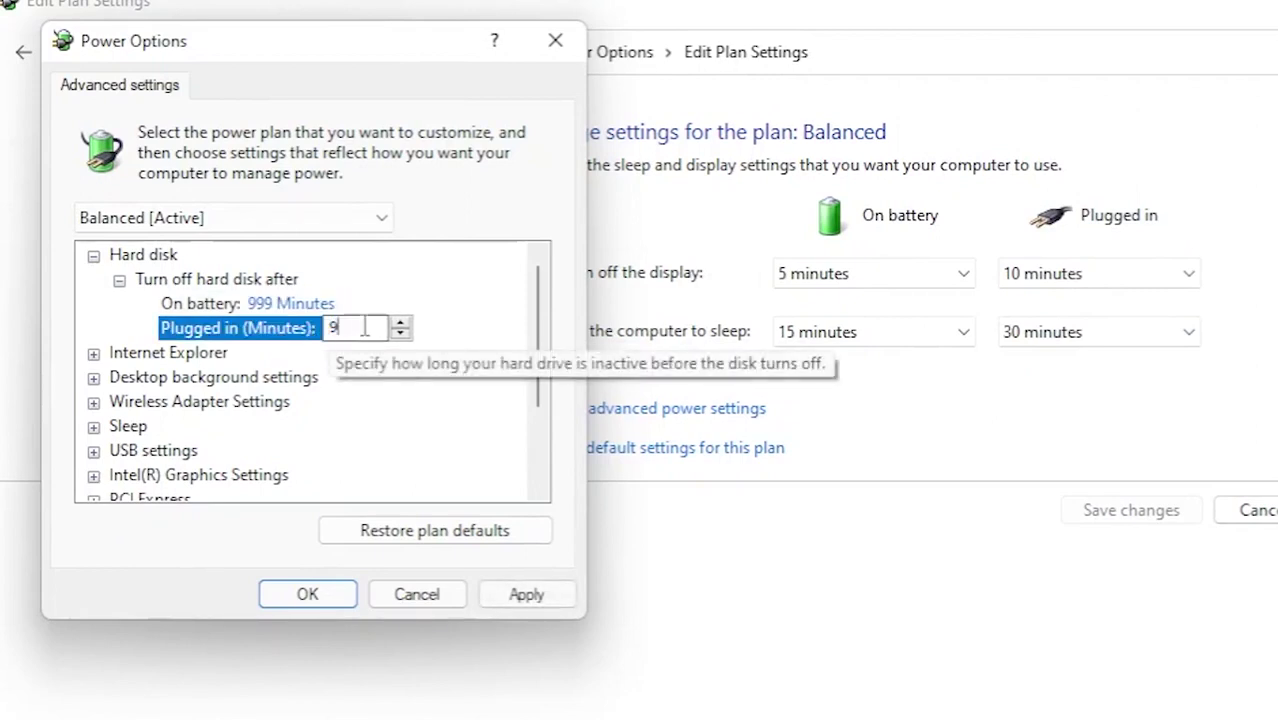
pyautogui.write('999')
pyautogui.click(186, 379)
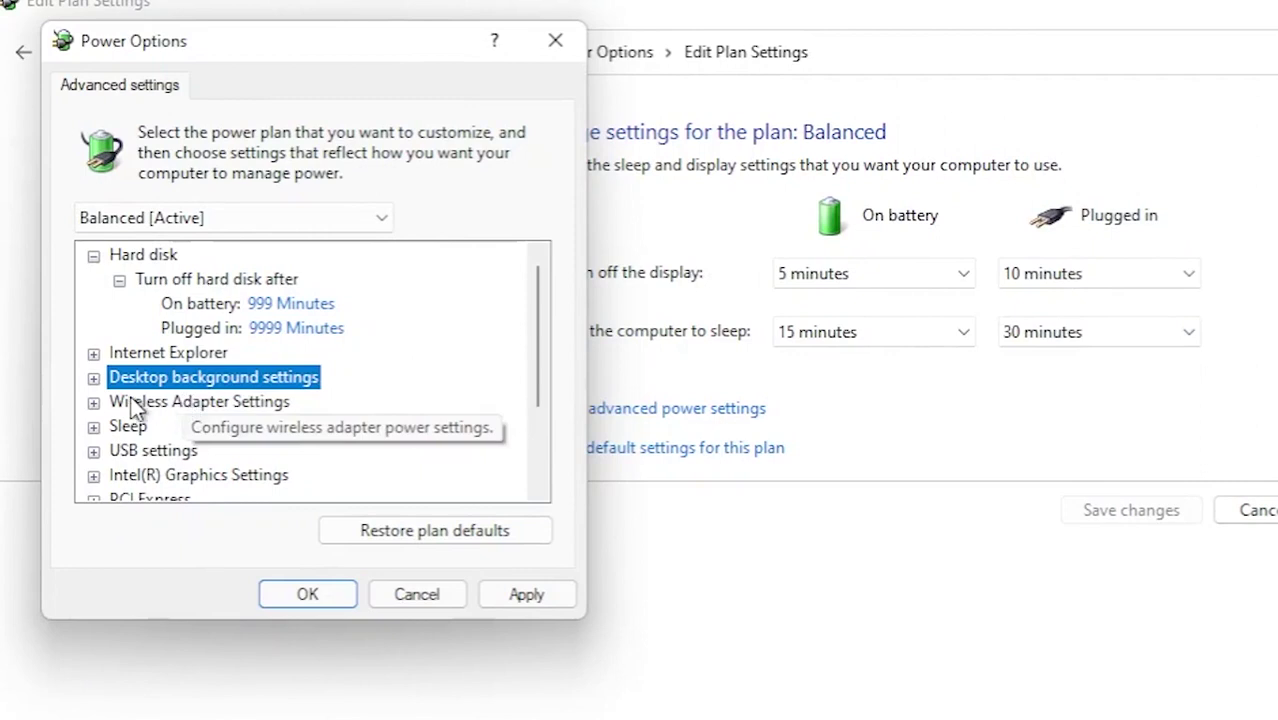
# - Set the Intel(R) Graphics Power Plan to Maximum Performance both on battery and plugged in, and apply the change
pyautogui.scroll(-1, 137, 438)
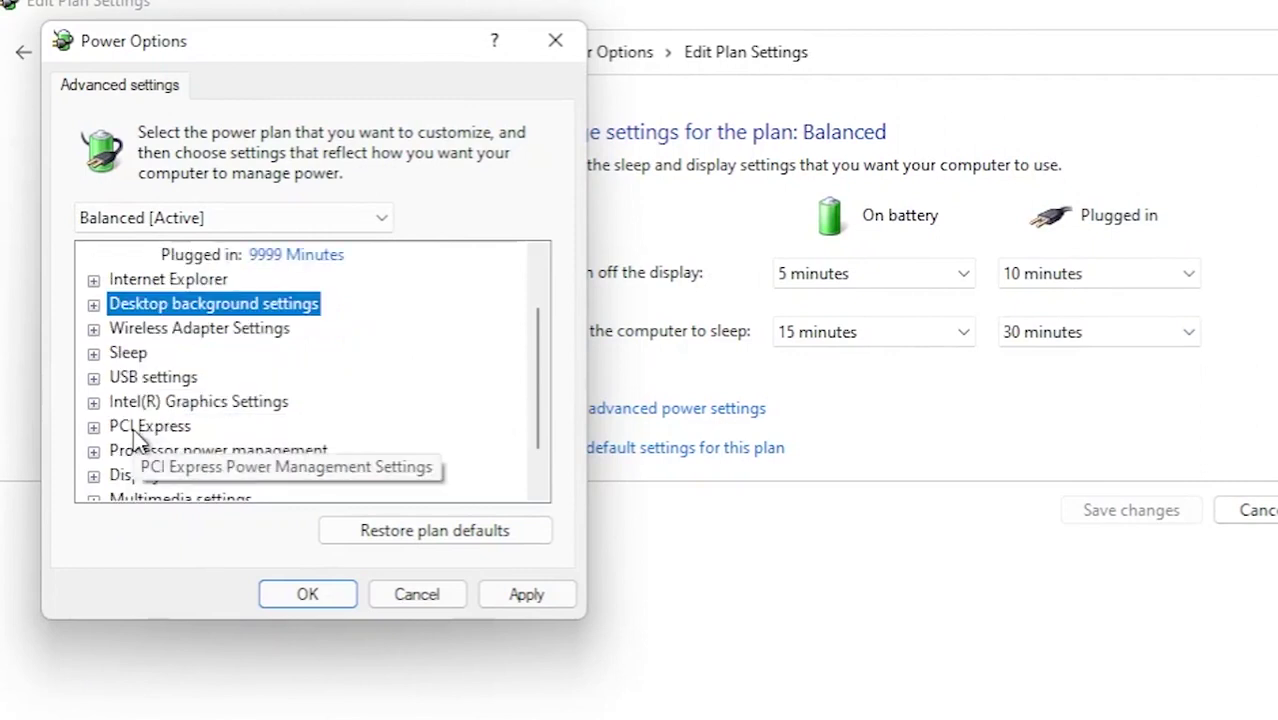
pyautogui.click(177, 401)
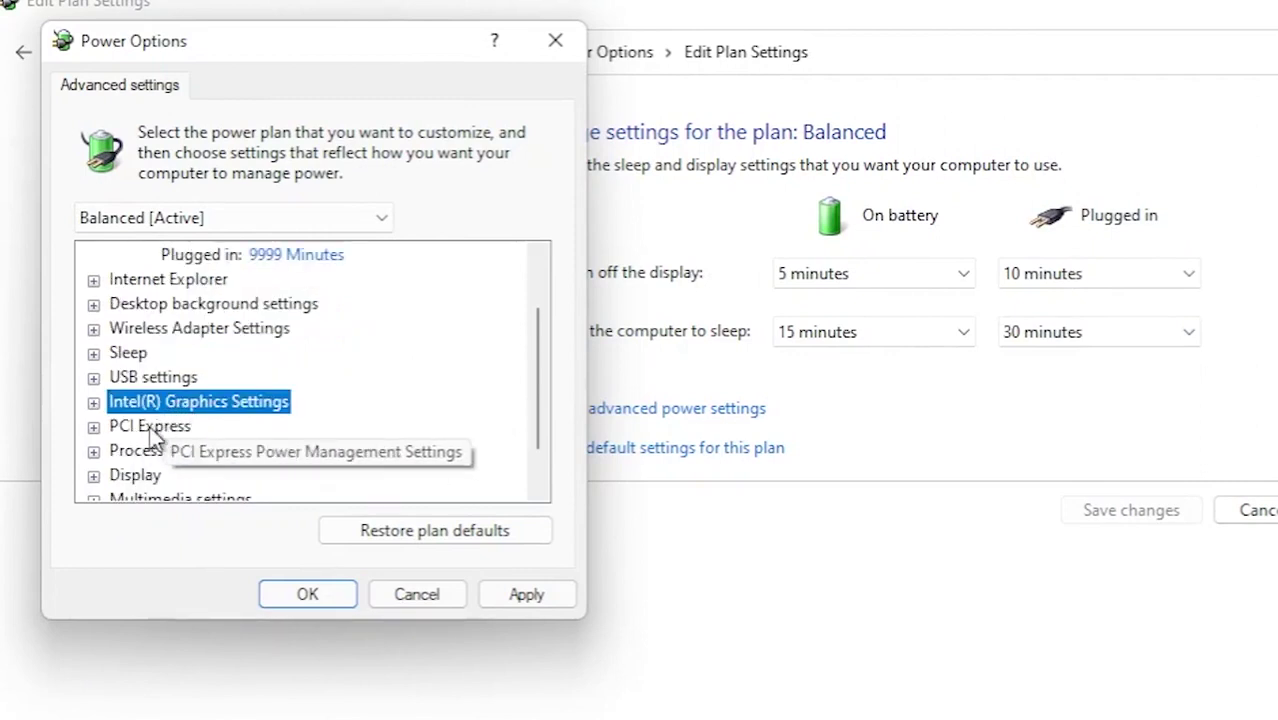
pyautogui.click(93, 402)
pyautogui.click(266, 430)
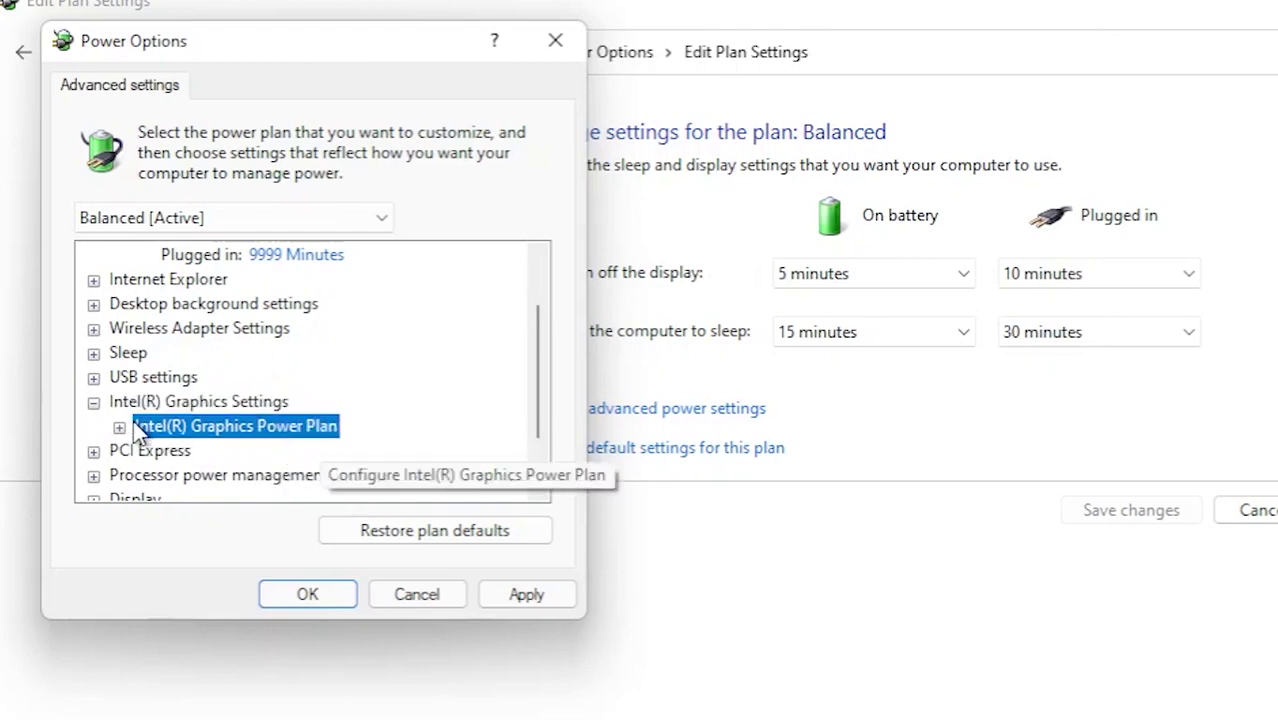
pyautogui.click(119, 427)
pyautogui.click(288, 451)
pyautogui.click(330, 452)
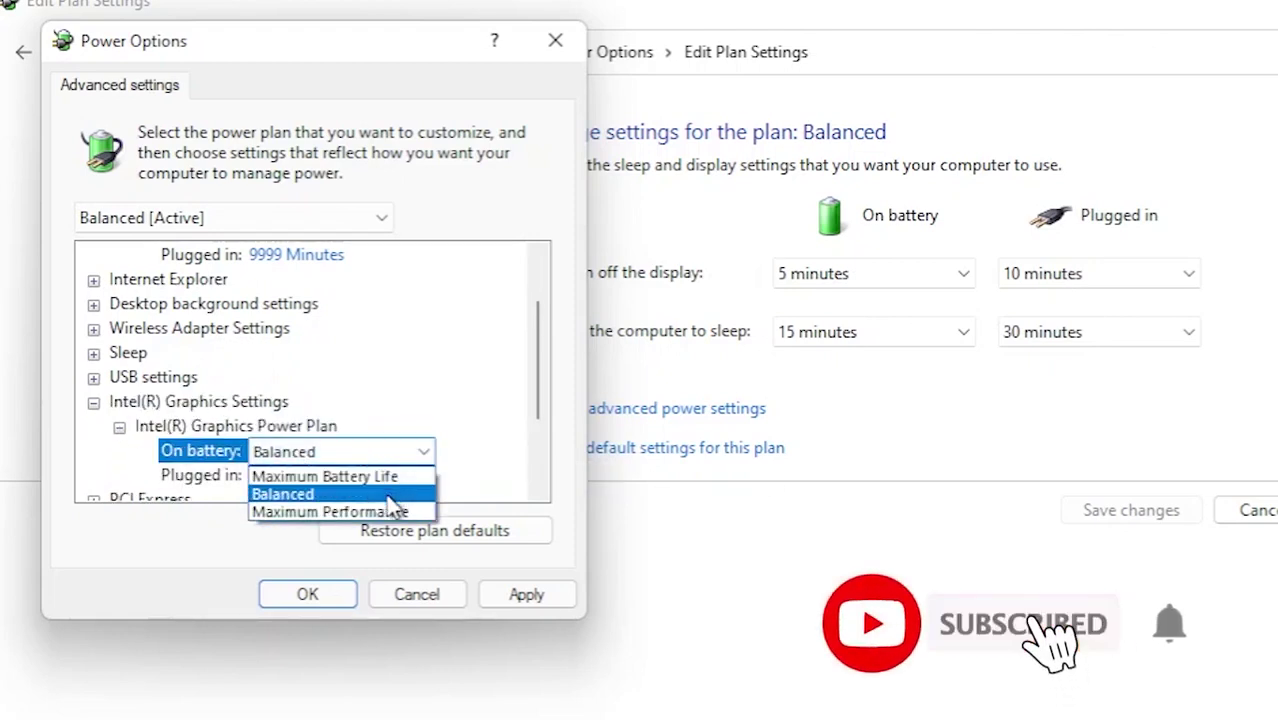
pyautogui.click(371, 510)
pyautogui.click(330, 477)
pyautogui.click(389, 477)
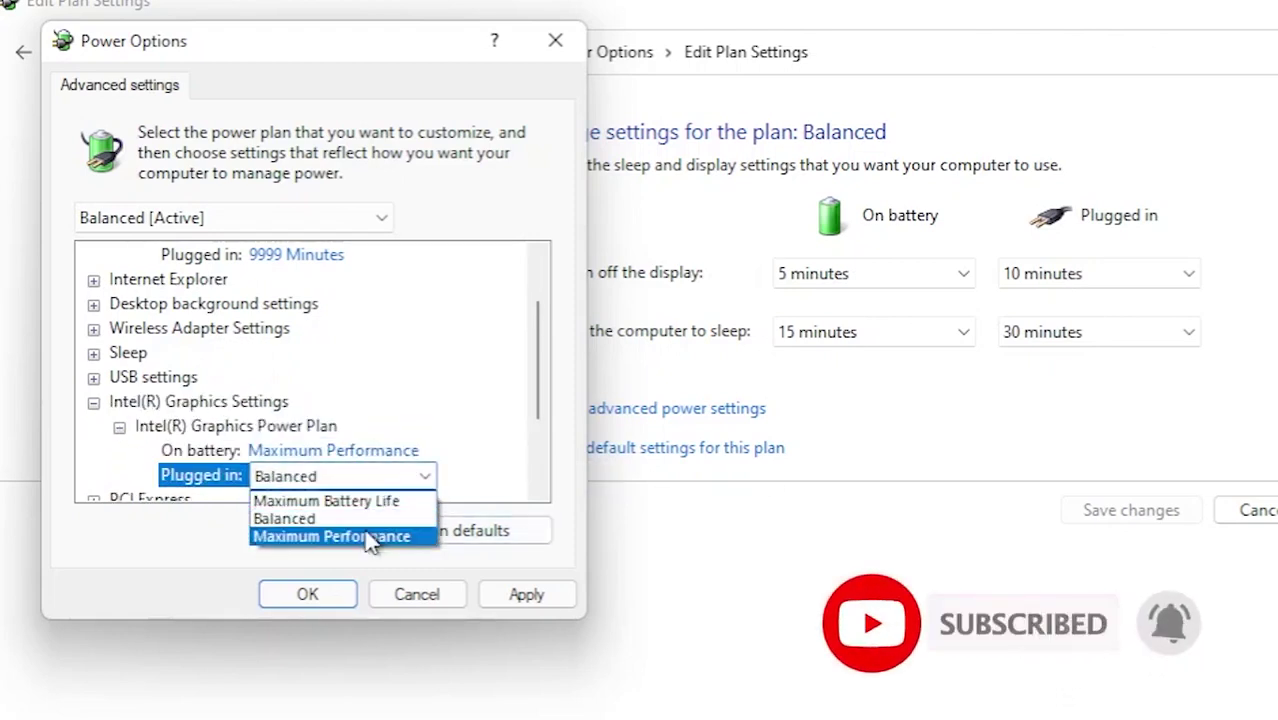
pyautogui.click(370, 537)
pyautogui.click(526, 594)
pyautogui.click(220, 427)
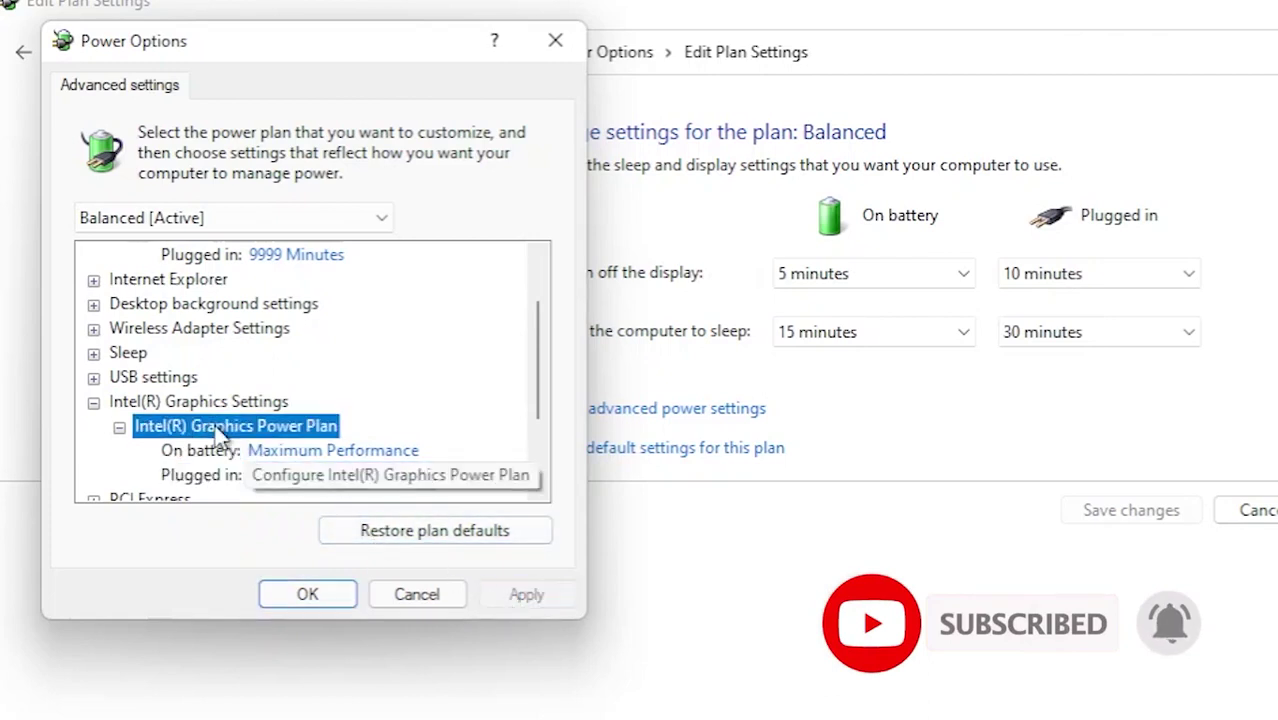
pyautogui.click(195, 402)
# - Set the wireless adapter's Power Saving Mode to Maximum Power Saving both plugged in and on battery, and apply it
pyautogui.click(110, 327)
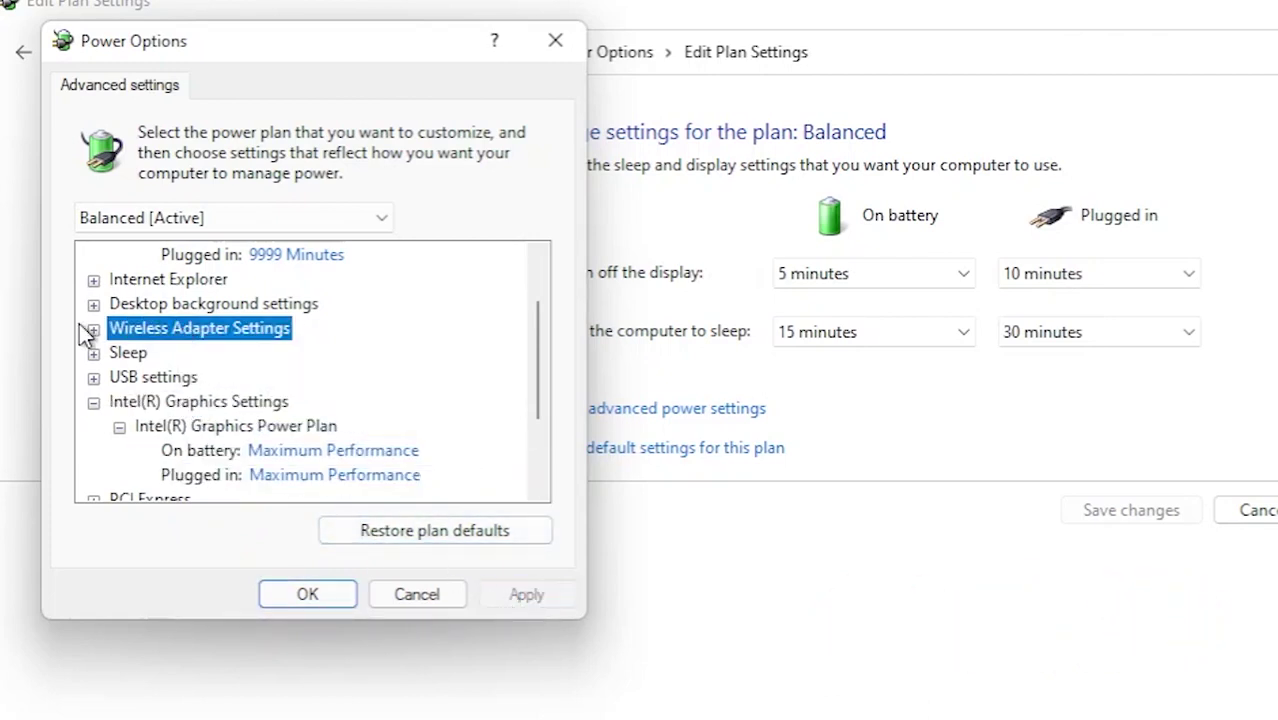
pyautogui.click(90, 328)
pyautogui.doubleClick(138, 354)
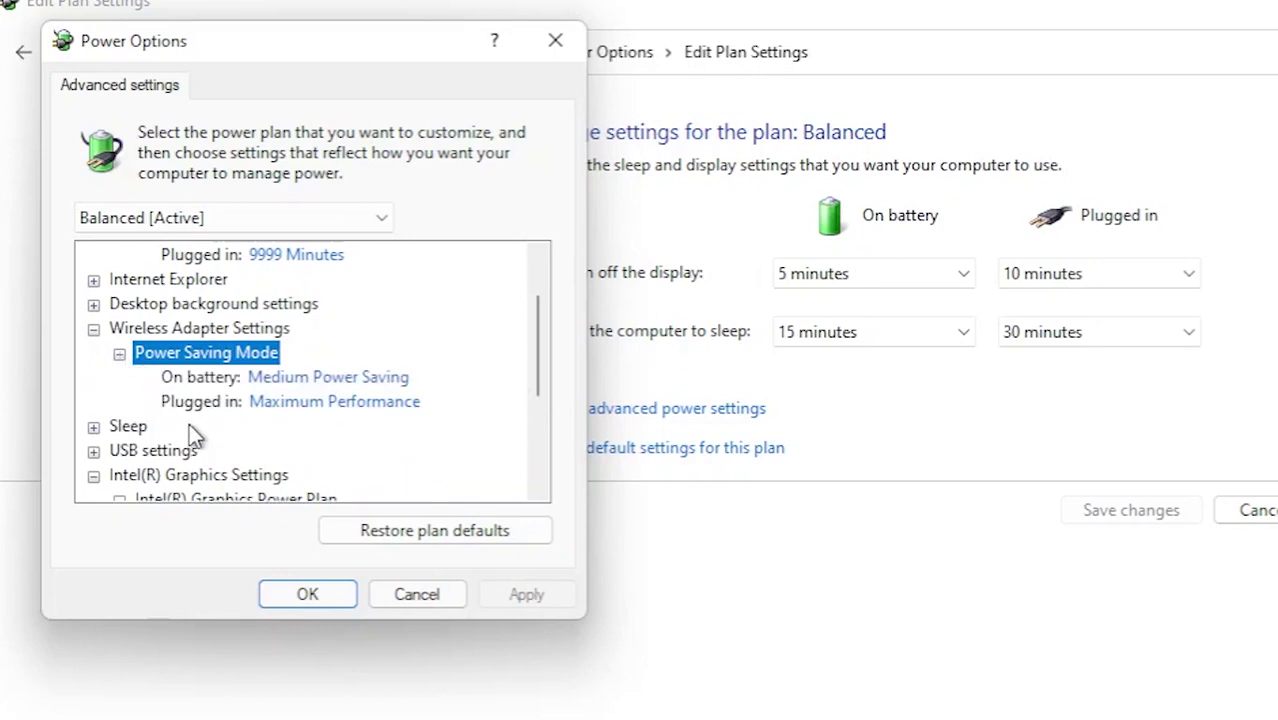
pyautogui.click(410, 402)
pyautogui.click(428, 402)
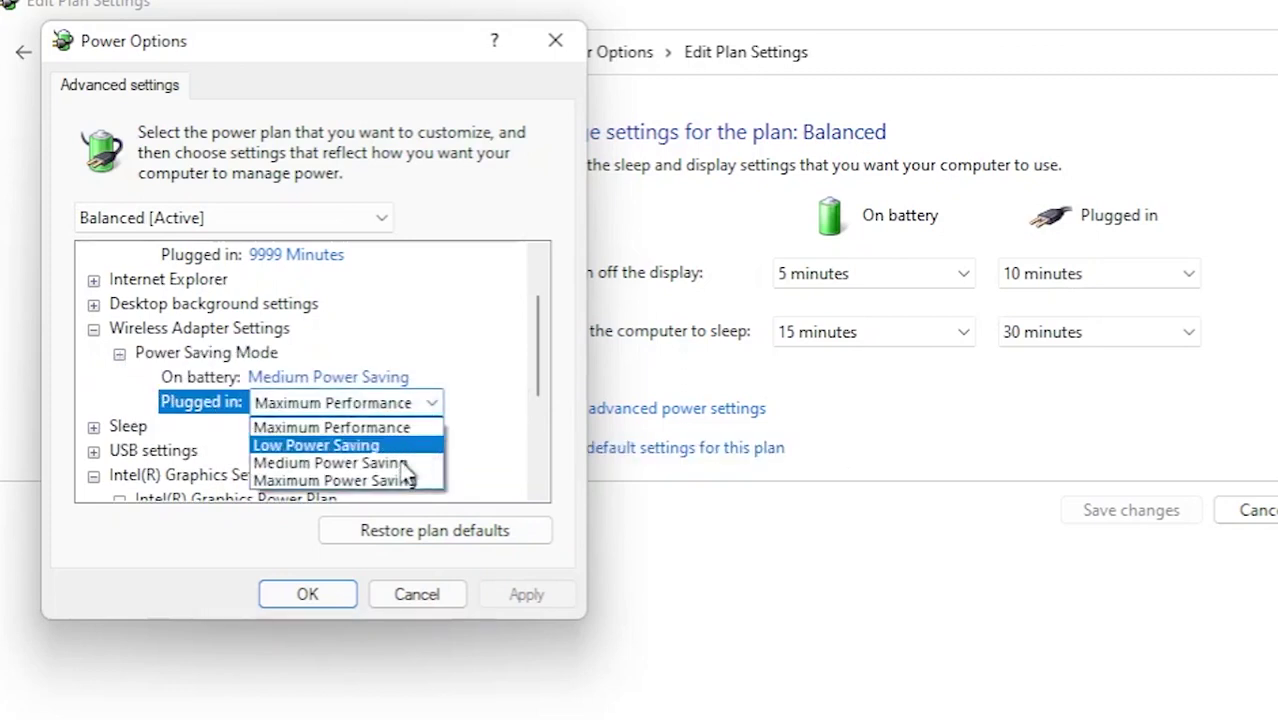
pyautogui.click(388, 488)
pyautogui.click(402, 380)
pyautogui.click(408, 382)
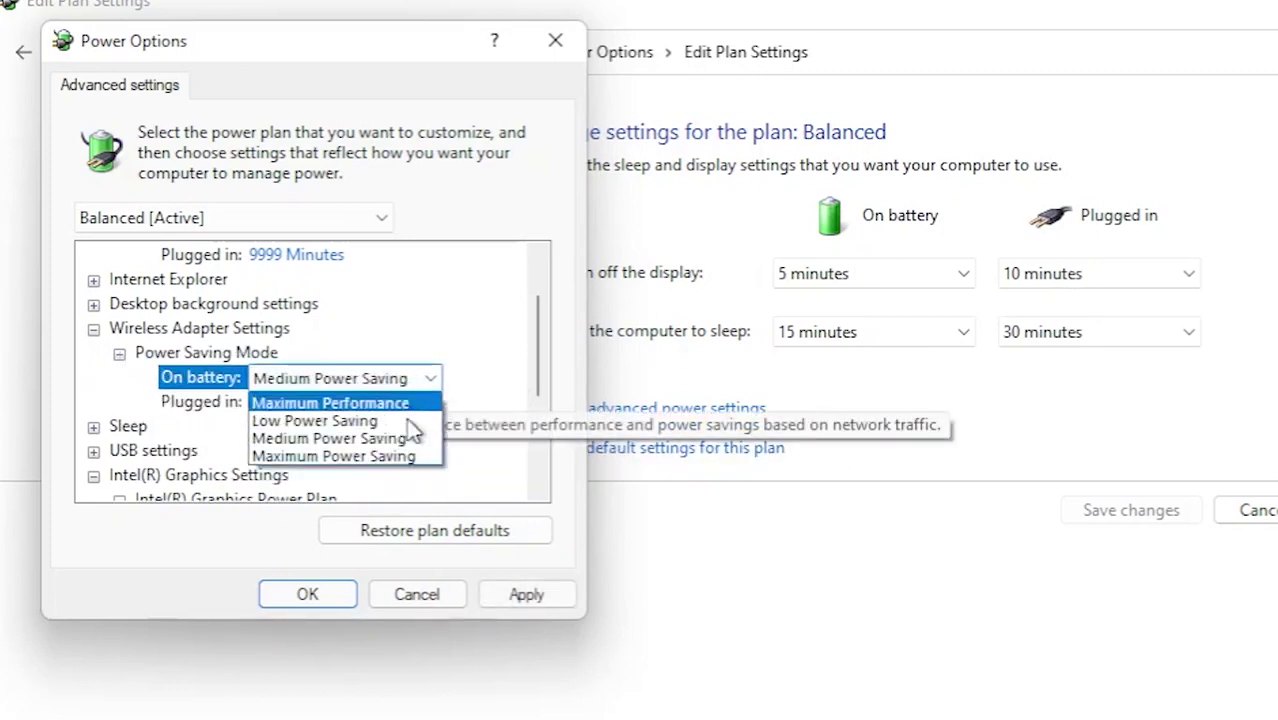
pyautogui.click(397, 457)
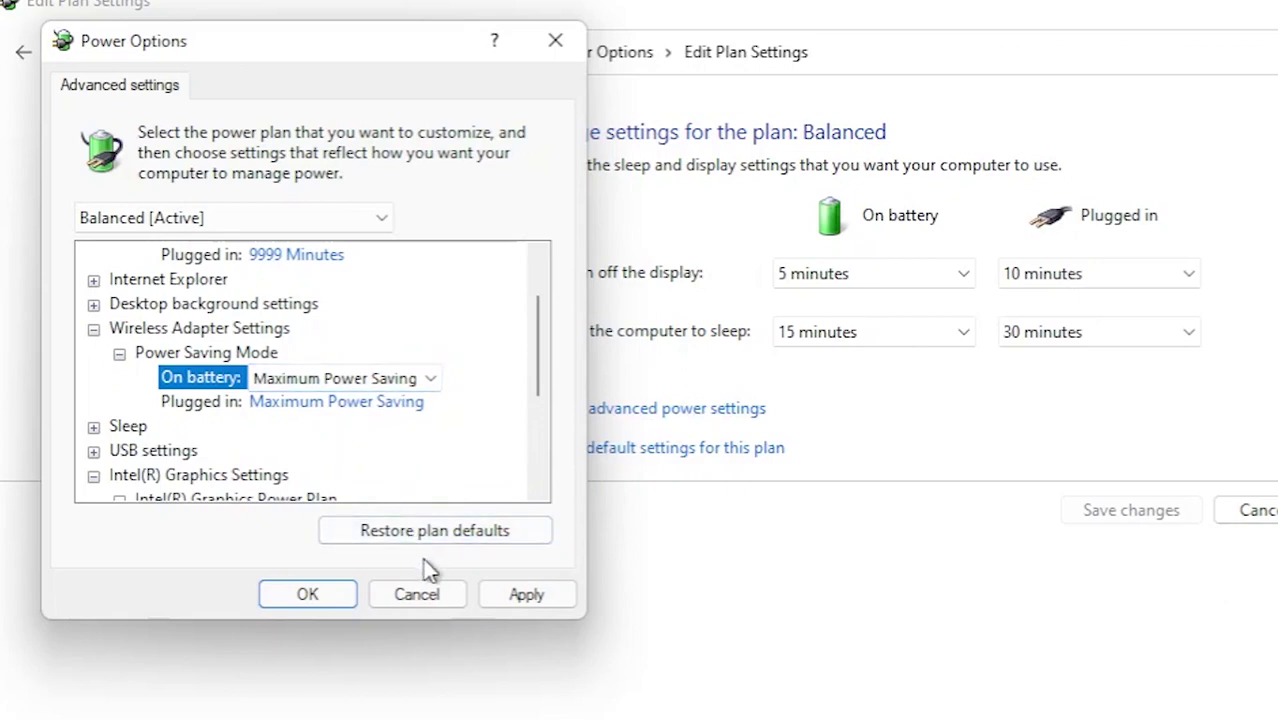
pyautogui.click(500, 600)
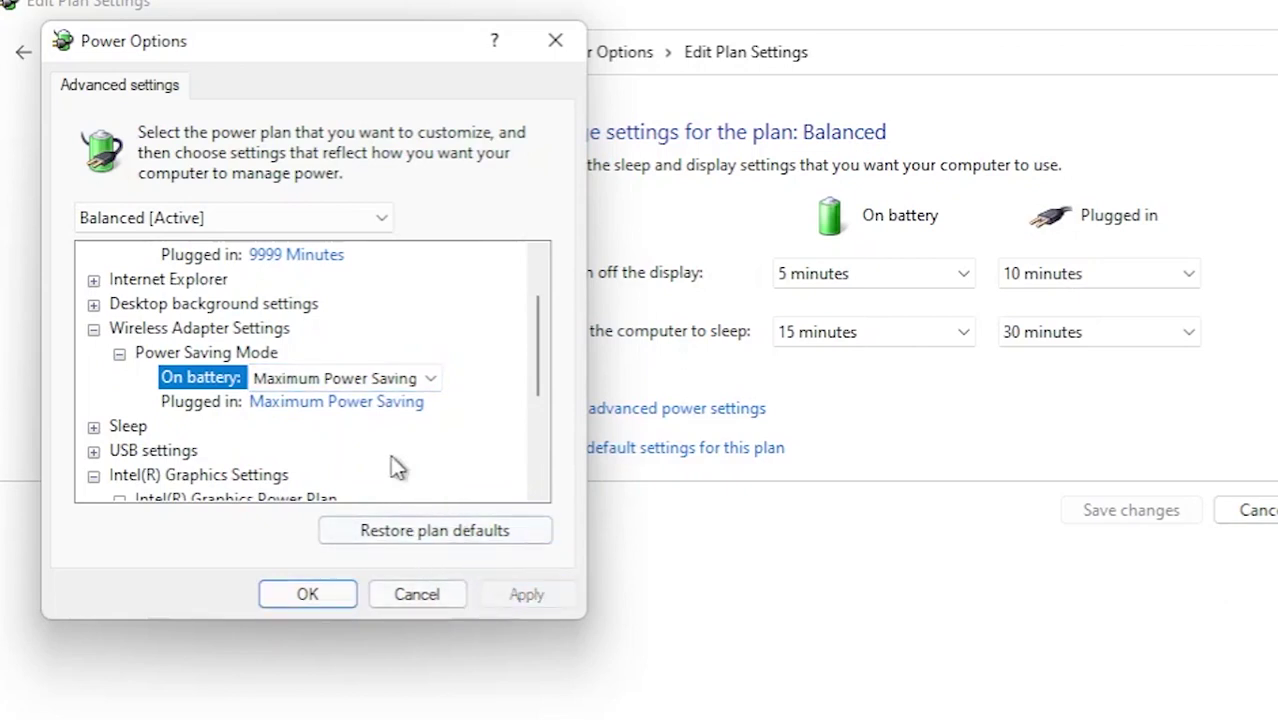
# - Set the wireless adapter's Power Saving Mode to Maximum Performance both plugged in and on battery, and apply it
pyautogui.click(420, 403)
pyautogui.click(405, 404)
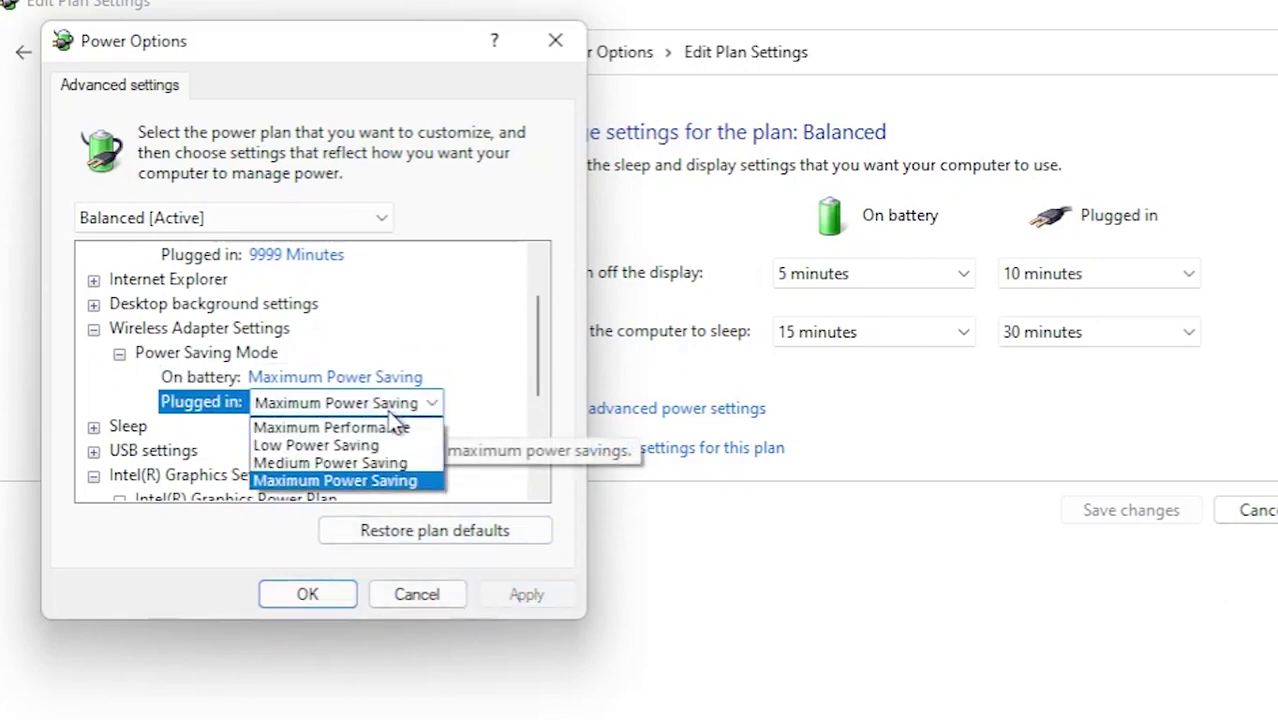
pyautogui.click(418, 428)
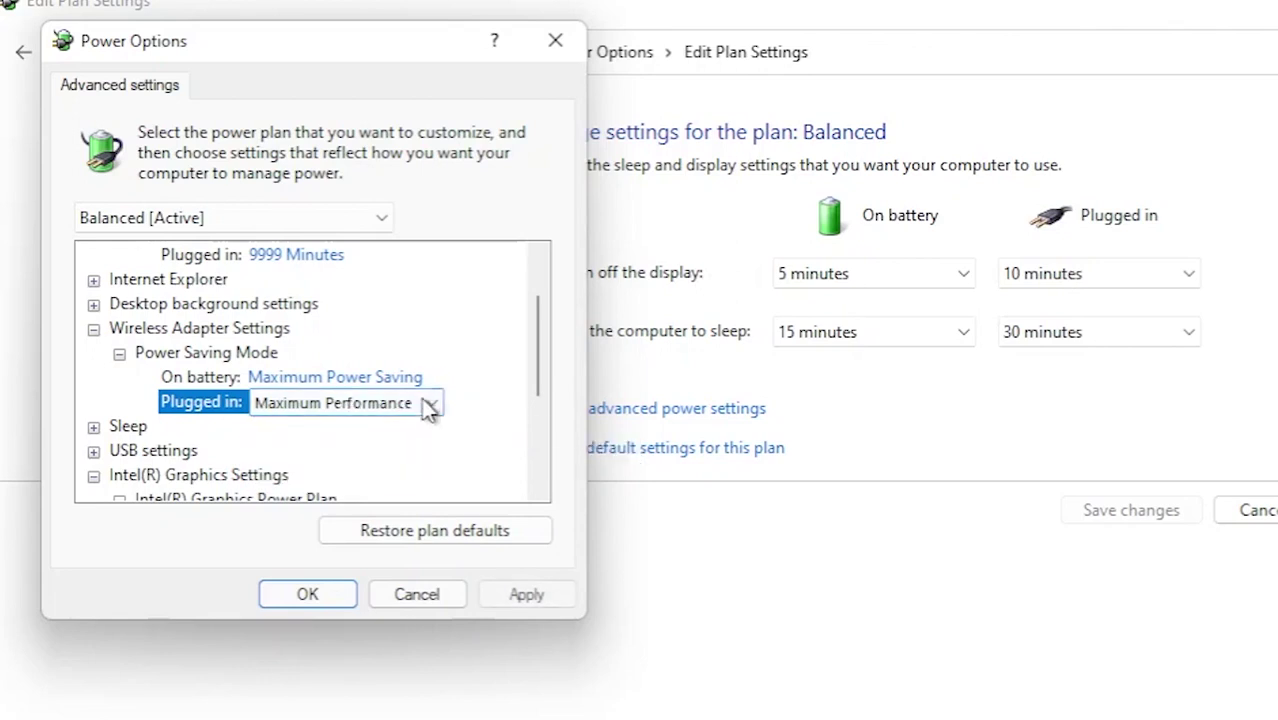
pyautogui.press('Up')
pyautogui.click(410, 379)
pyautogui.click(400, 406)
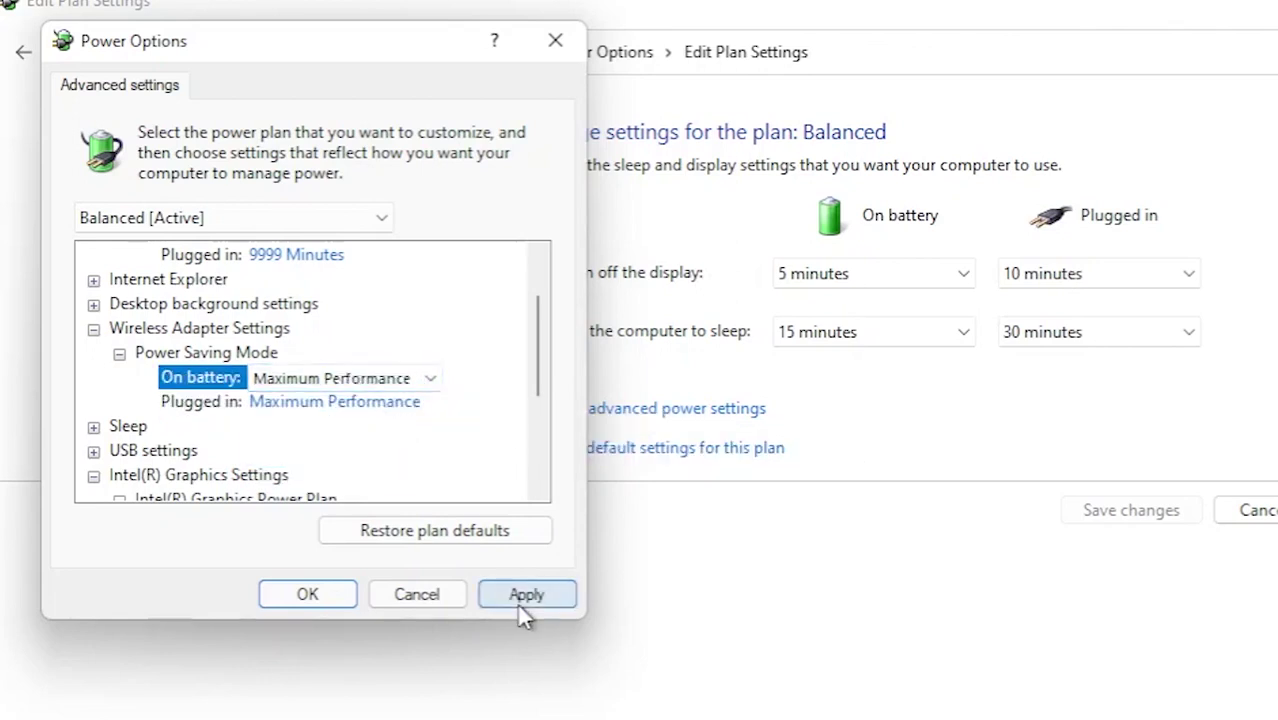
# - Examine the minimum and maximum processor states under Processor power management and look over the Display and Multimedia settings entries
pyautogui.scroll(-1, 190, 468)
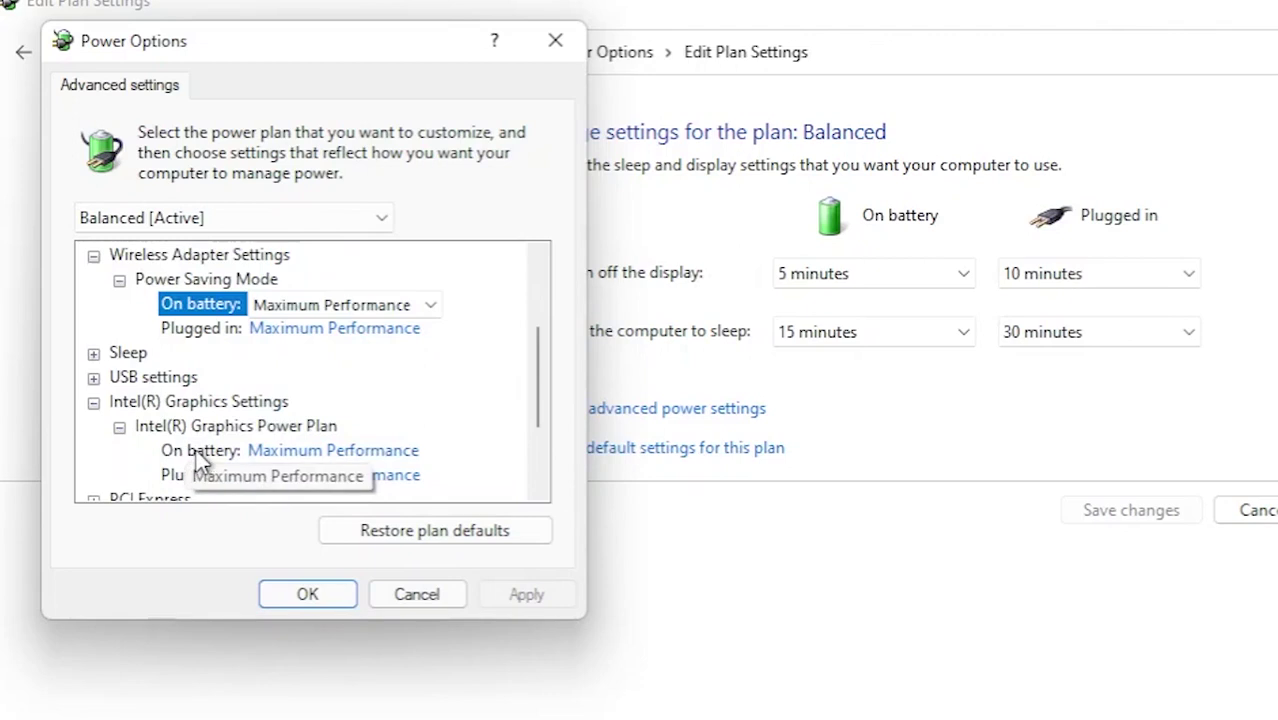
pyautogui.scroll(-1, 188, 472)
pyautogui.click(188, 452)
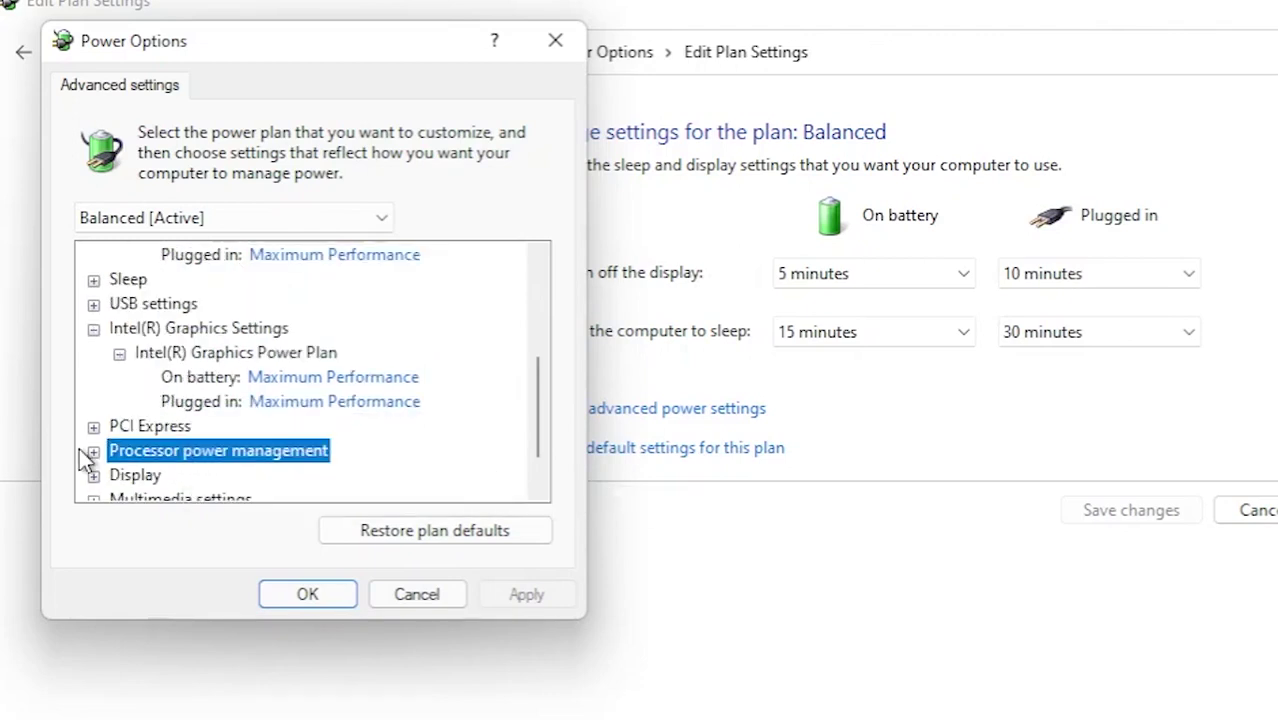
pyautogui.click(94, 452)
pyautogui.click(193, 456)
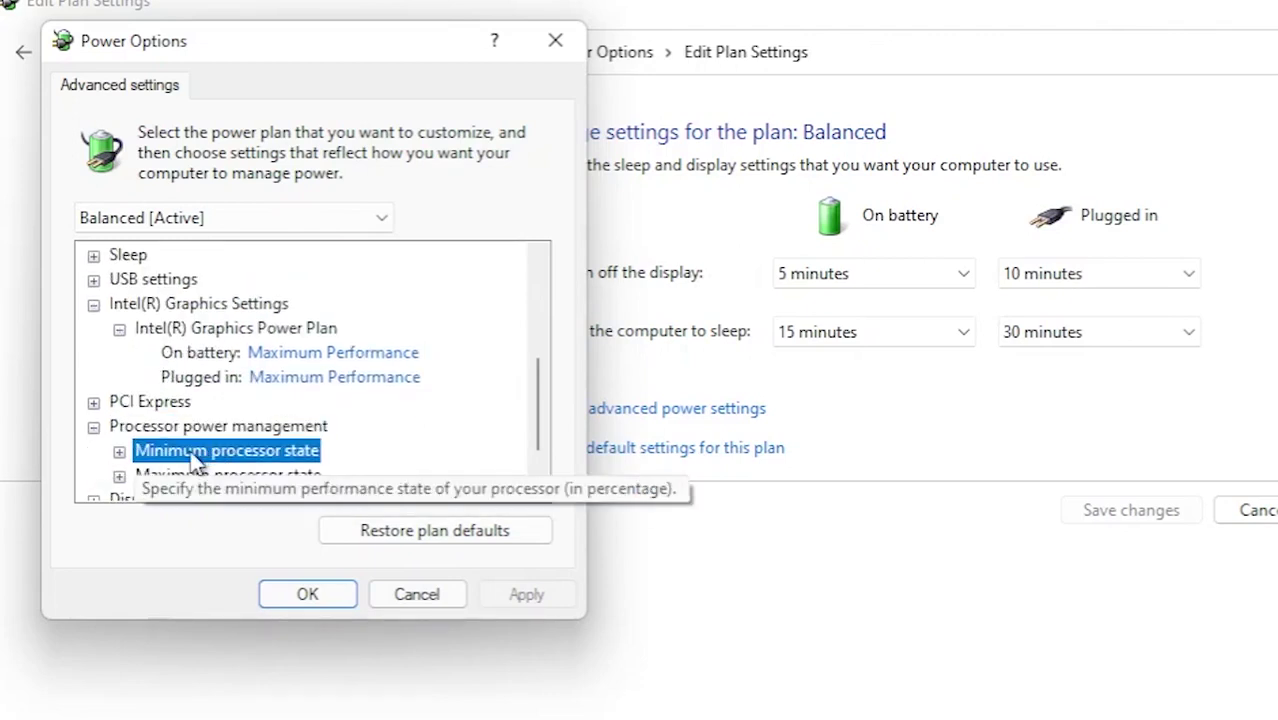
pyautogui.doubleClick(140, 452)
pyautogui.scroll(-1, 230, 462)
pyautogui.click(140, 428)
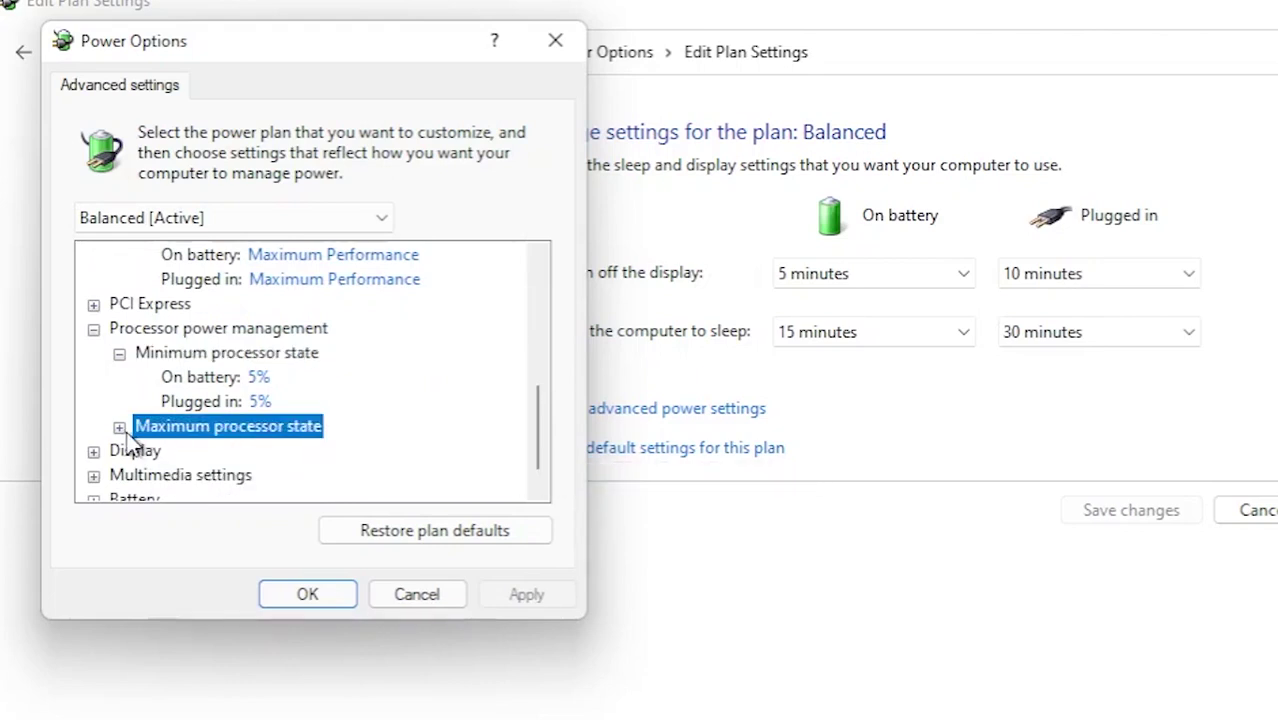
pyautogui.click(119, 428)
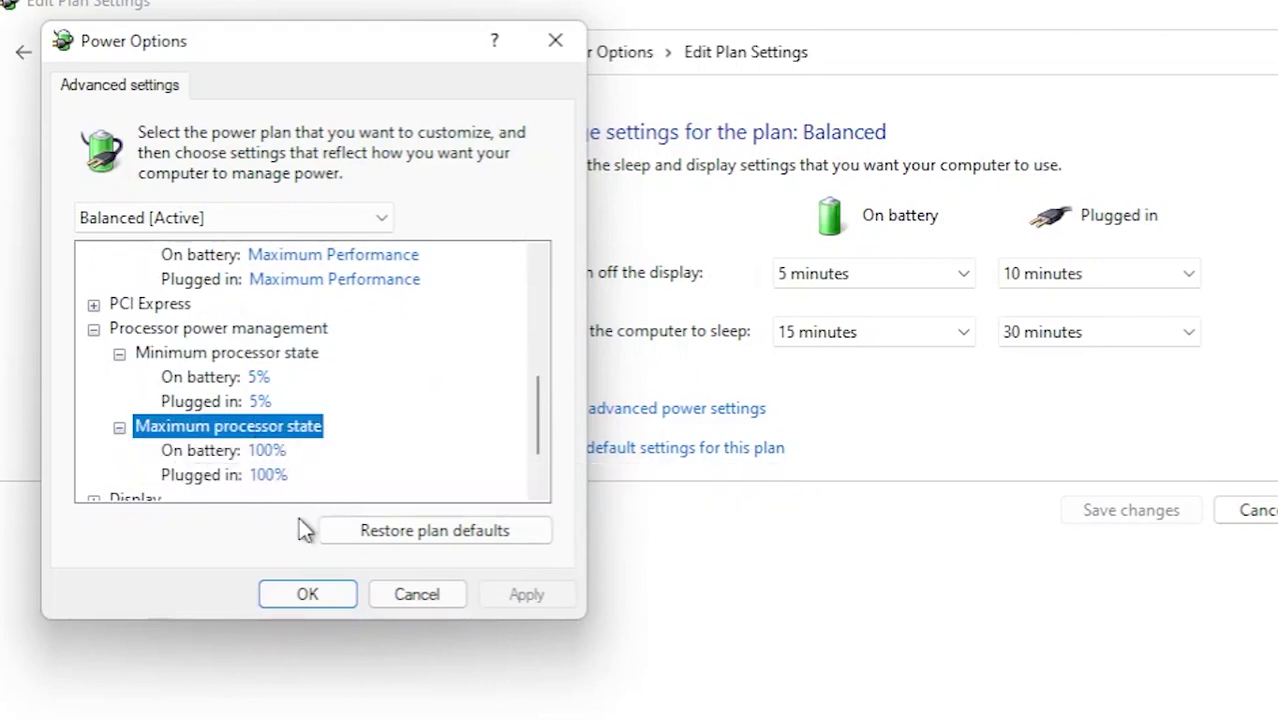
pyautogui.scroll(-1, 334, 495)
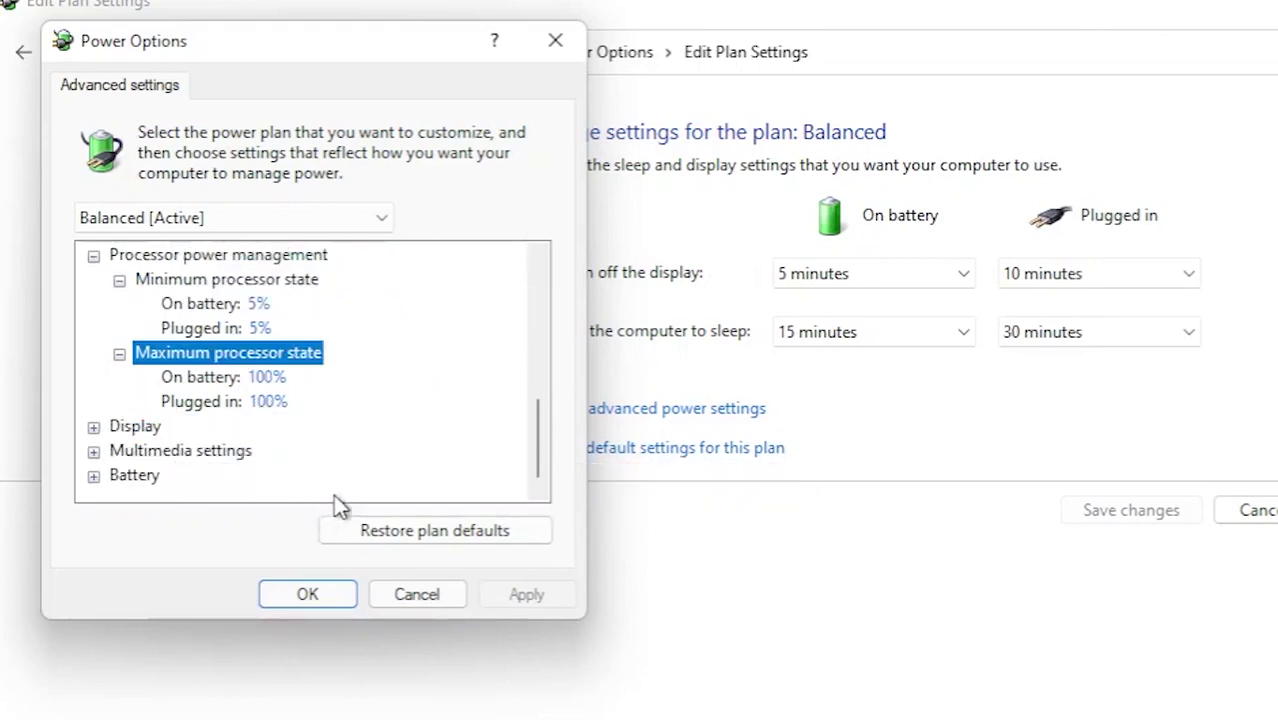
pyautogui.click(93, 426)
pyautogui.click(93, 426)
pyautogui.click(140, 451)
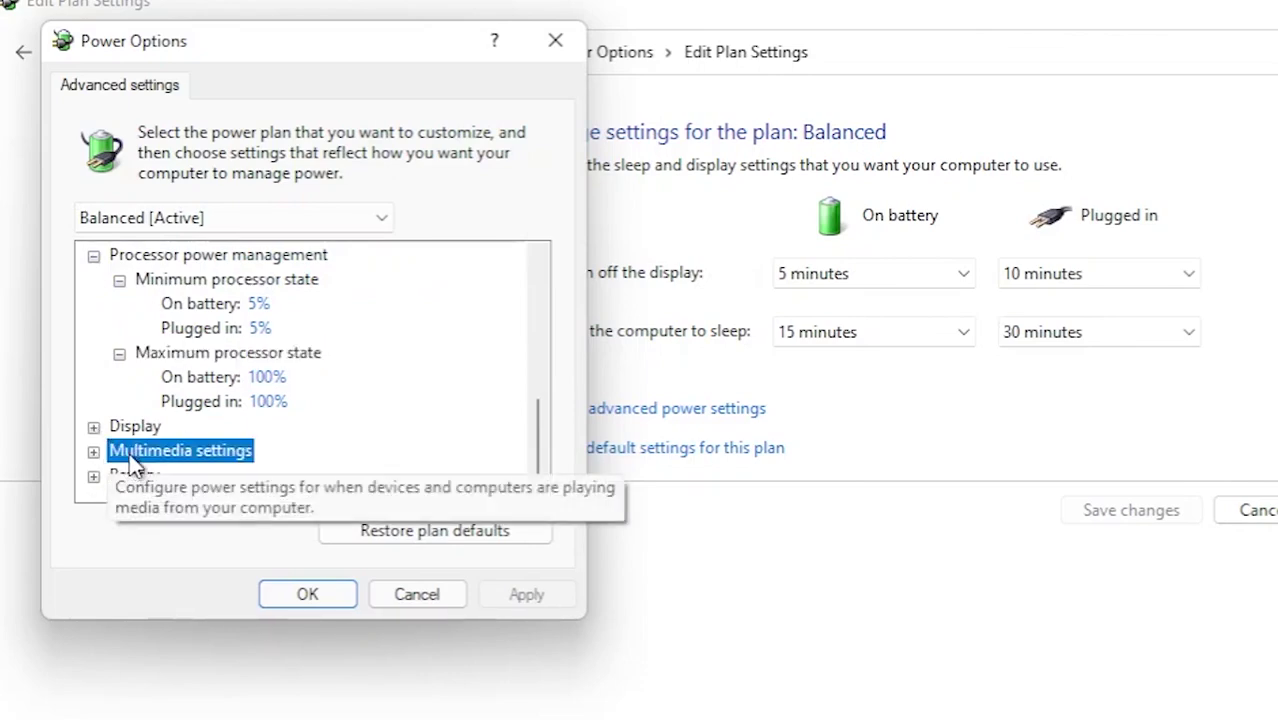
# - Close the advanced Power Options dialog and the Edit Plan Settings window
pyautogui.click(258, 421)
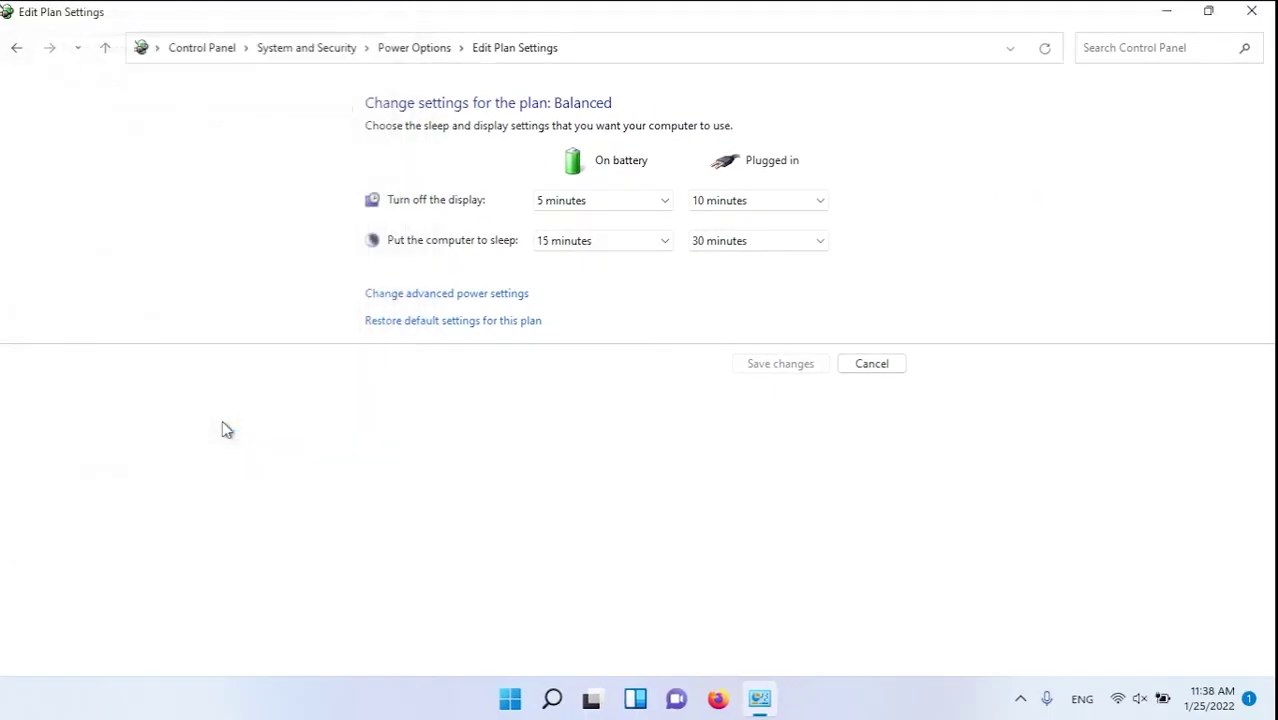
pyautogui.click(1251, 11)
pyautogui.click(1020, 697)
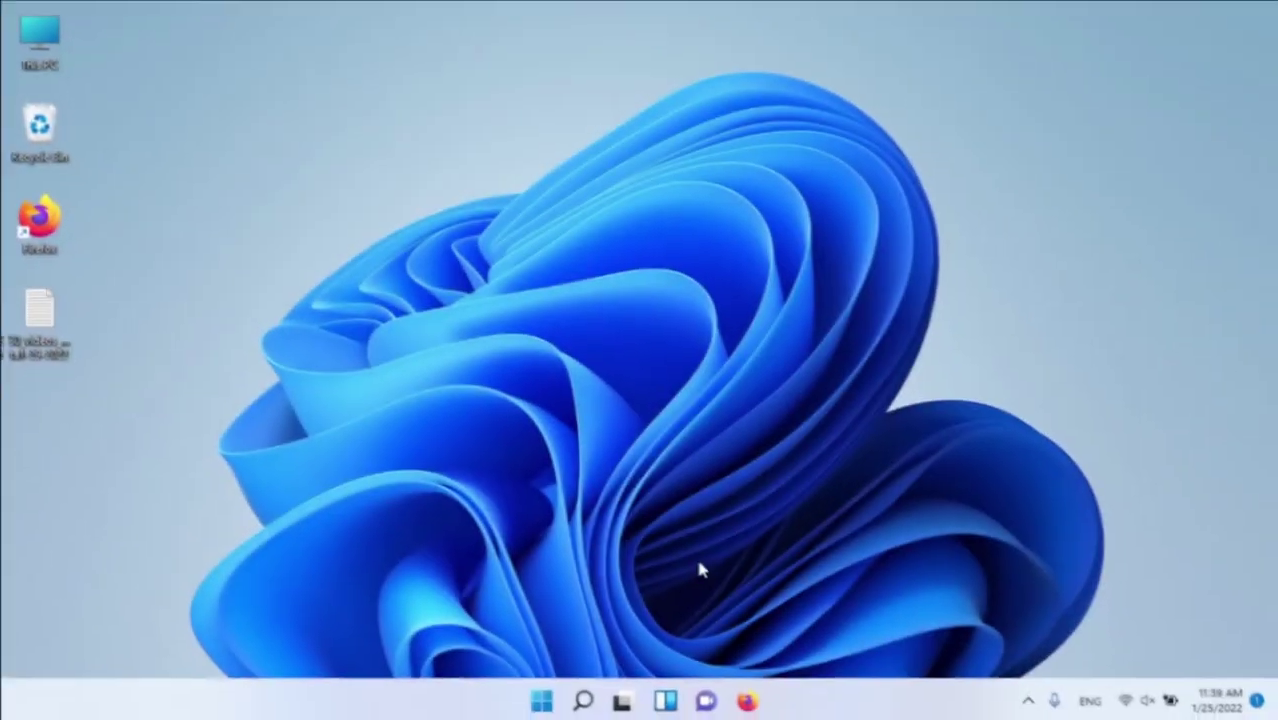
# - Search Windows for "system" and open System Configuration
pyautogui.click(521, 703)
pyautogui.write('system')
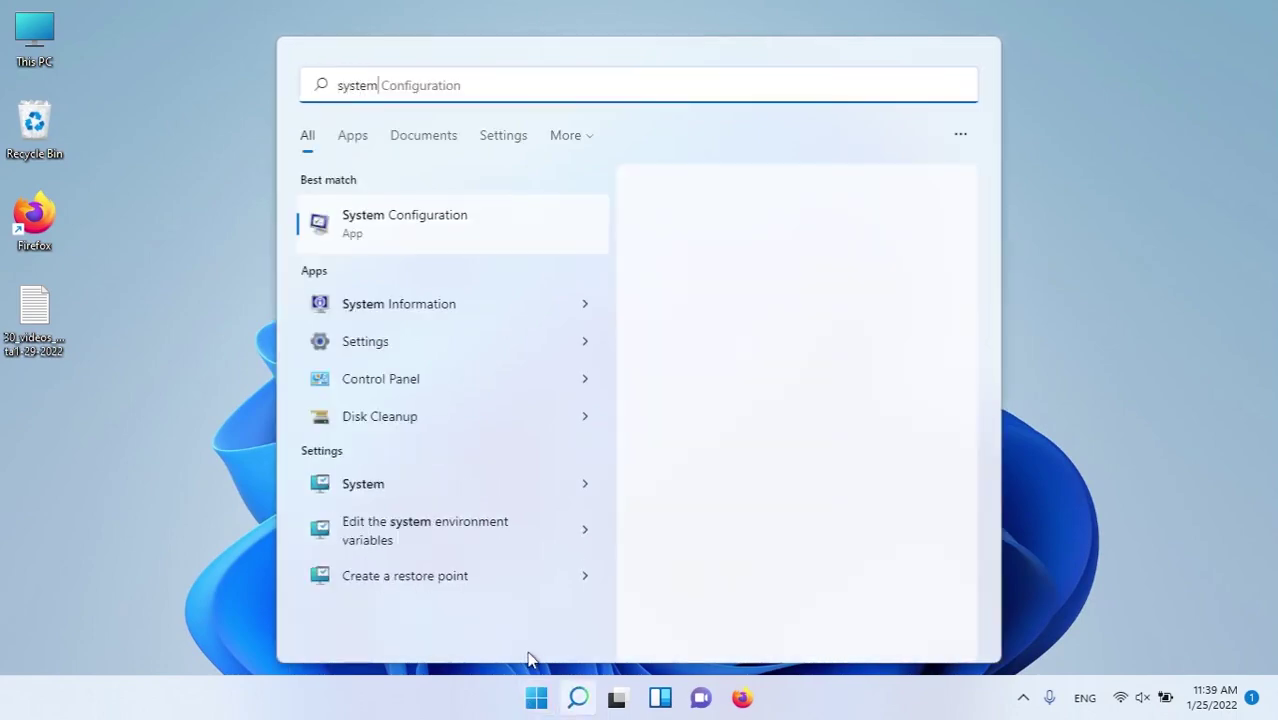
pyautogui.press('Return')
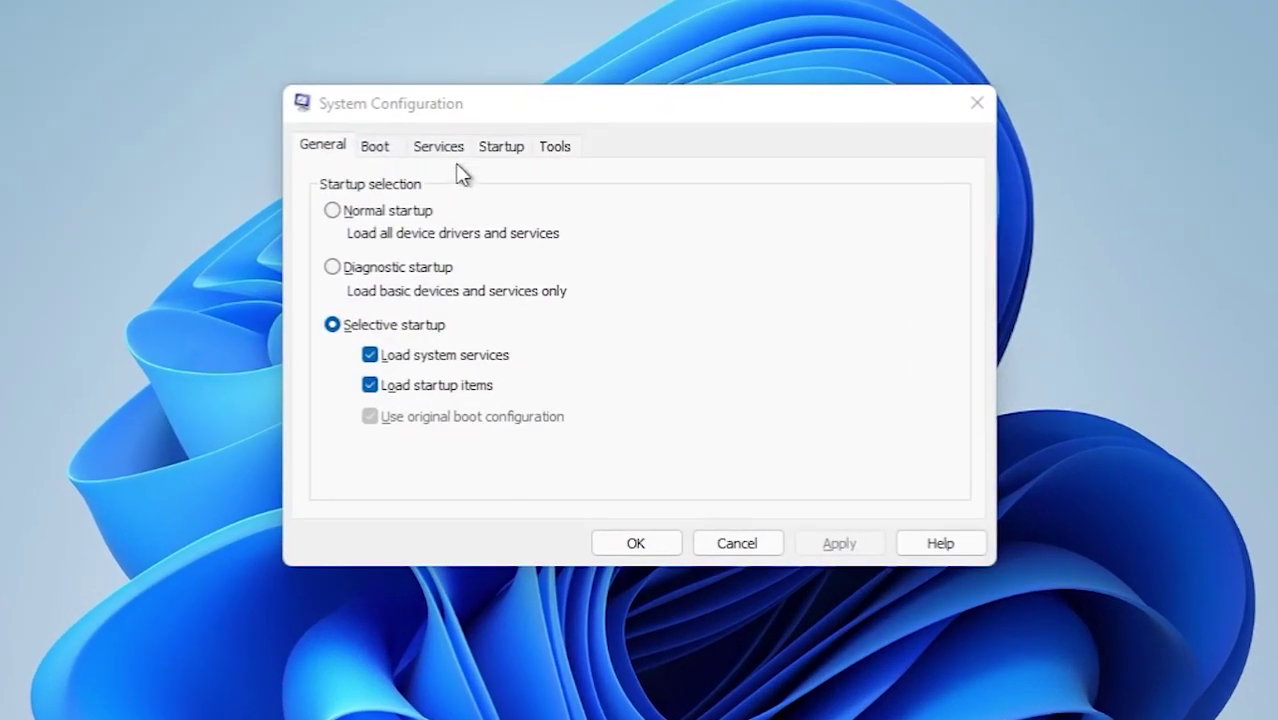
# - Hide all Microsoft services in System Configuration's services list and disable all the remaining services
pyautogui.click(498, 146)
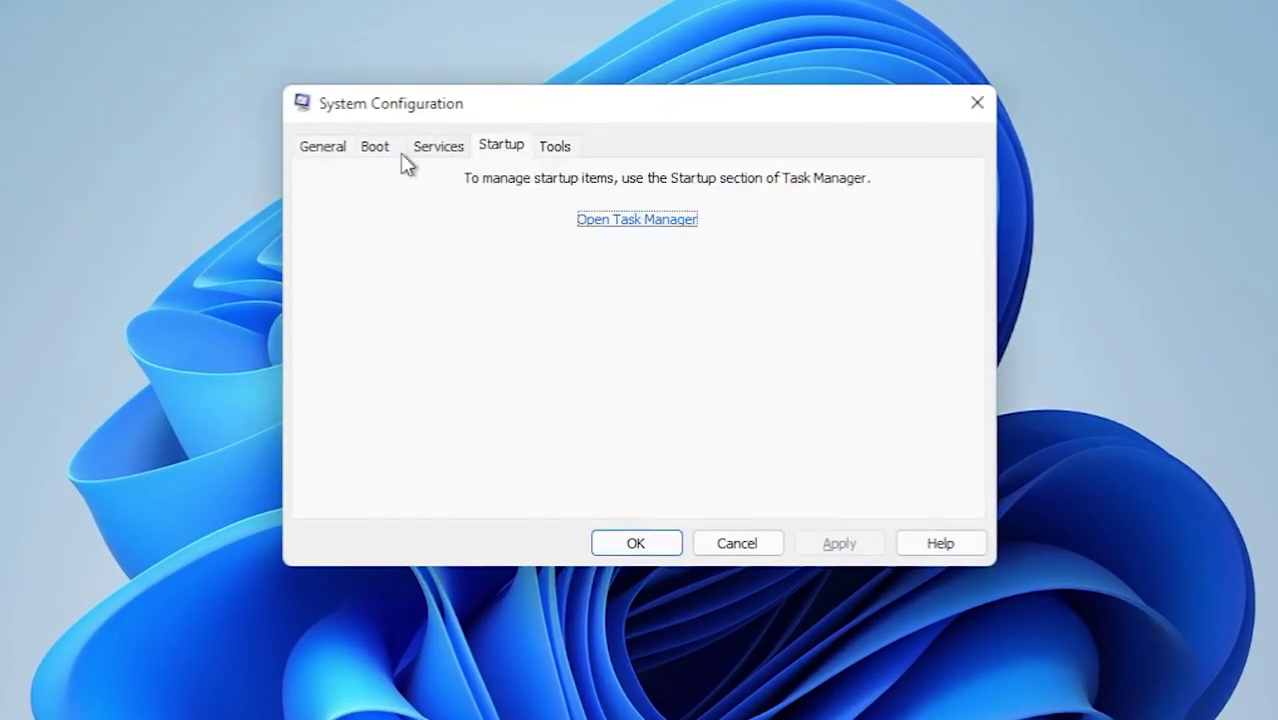
pyautogui.click(436, 147)
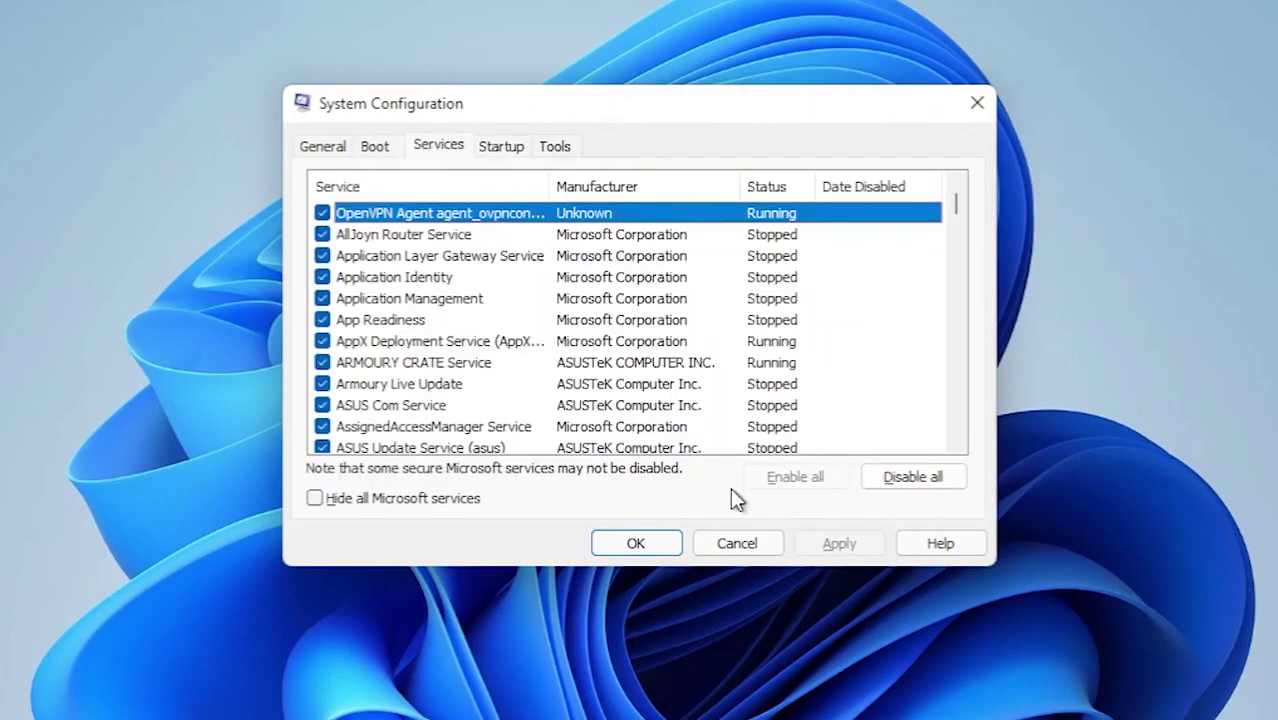
pyautogui.click(400, 498)
pyautogui.scroll(-5, 618, 365)
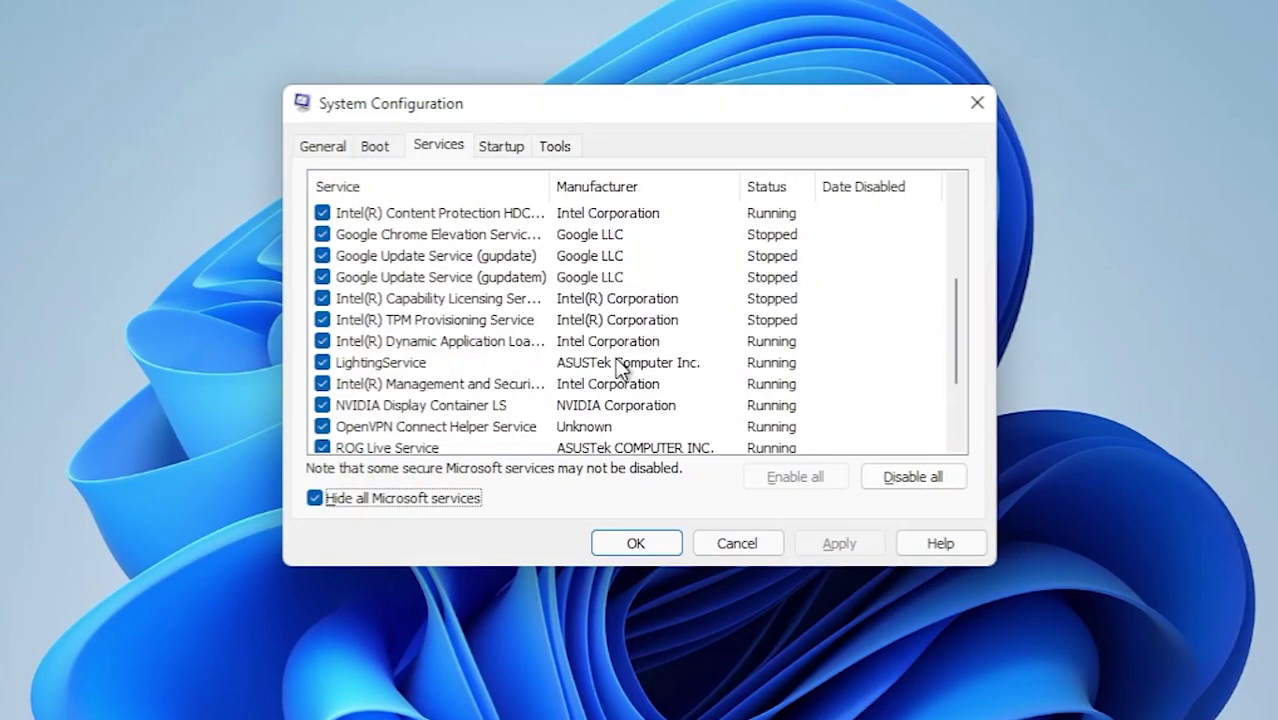
pyautogui.click(900, 478)
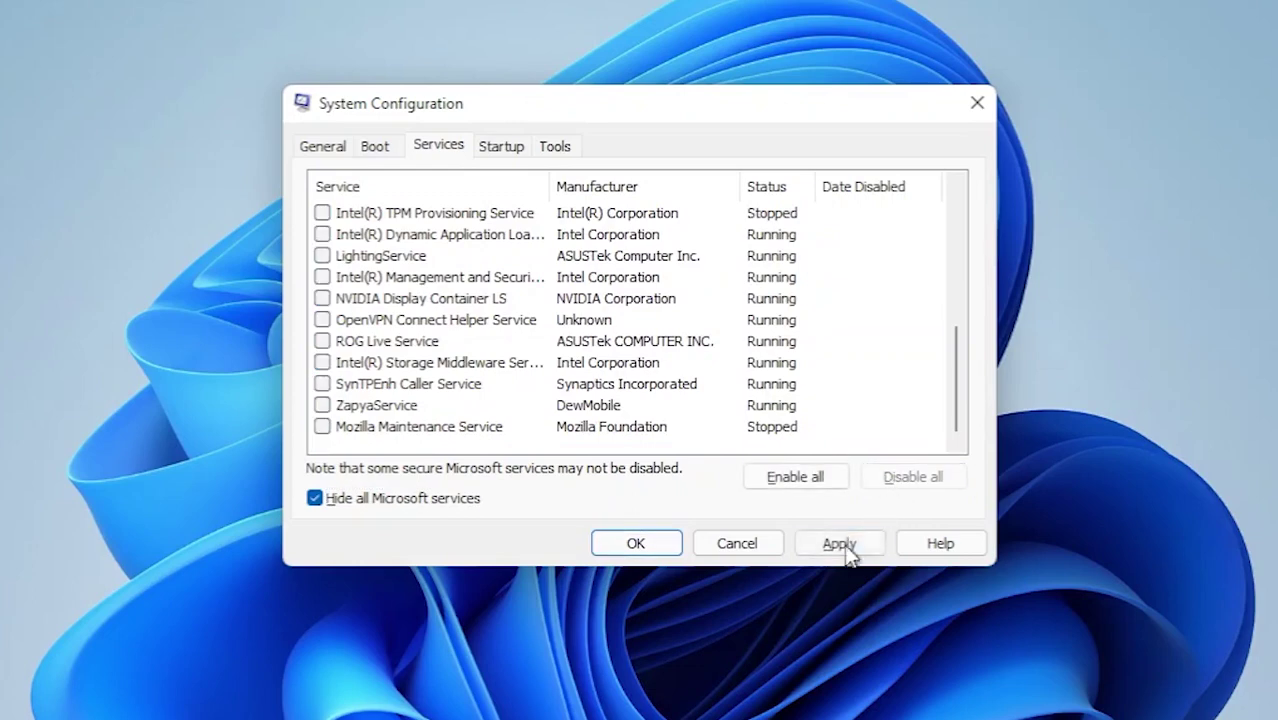
# - Apply the System Configuration changes, close the dialog and restart the computer
pyautogui.click(842, 543)
pyautogui.click(662, 543)
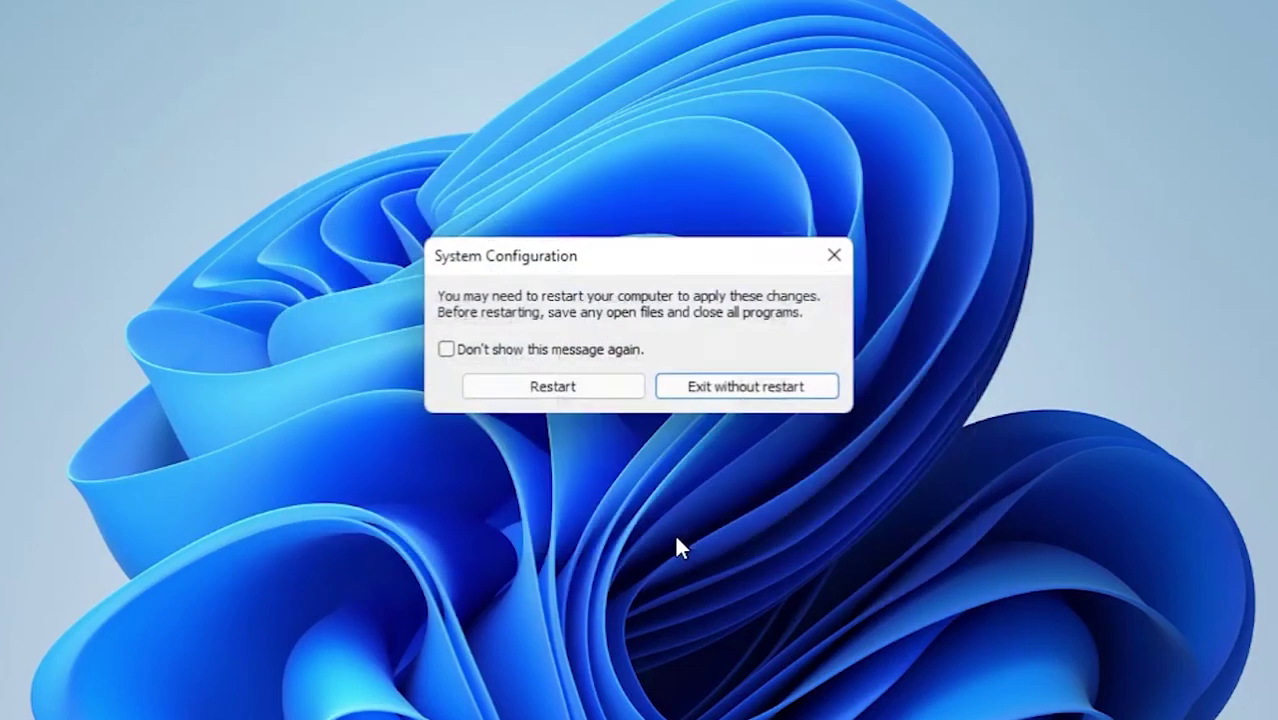
pyautogui.click(591, 386)
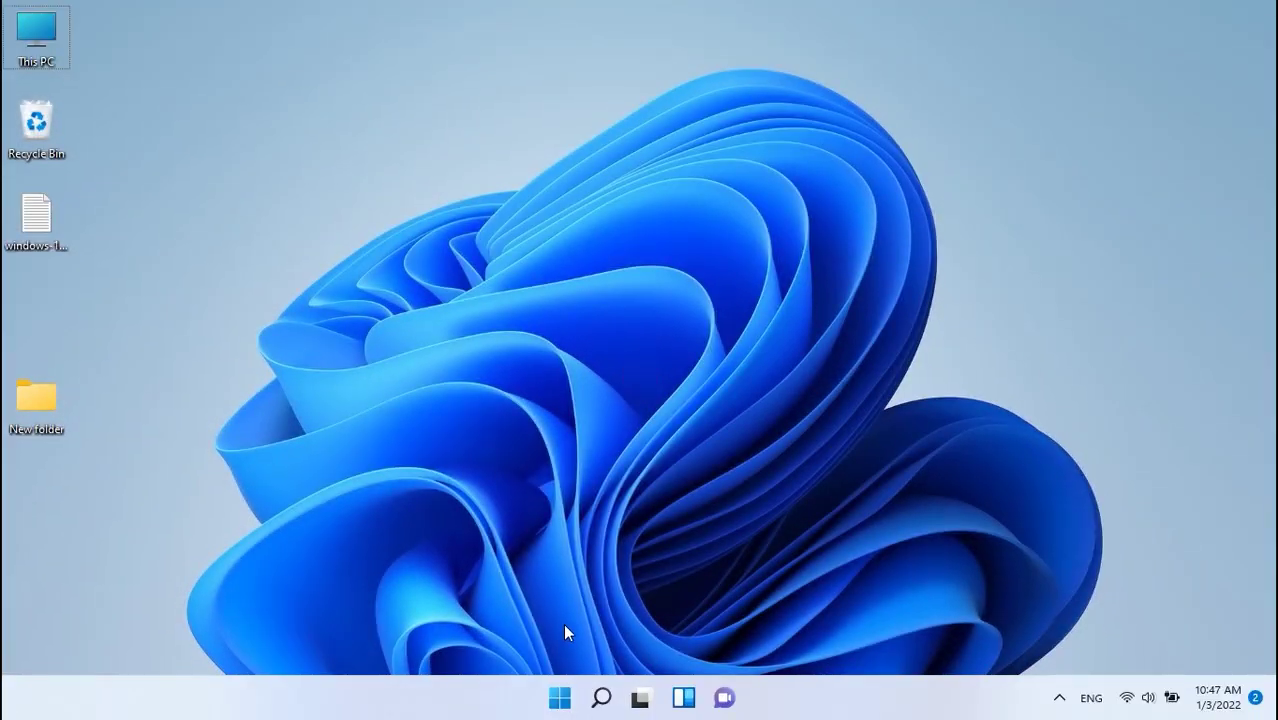
# - Search Windows for "restore", open the System Protection settings and review the C: drive's protection configuration without changing it
pyautogui.press('super+s')
pyautogui.write('sy')
pyautogui.press('BackSpace')
pyautogui.press('BackSpace')
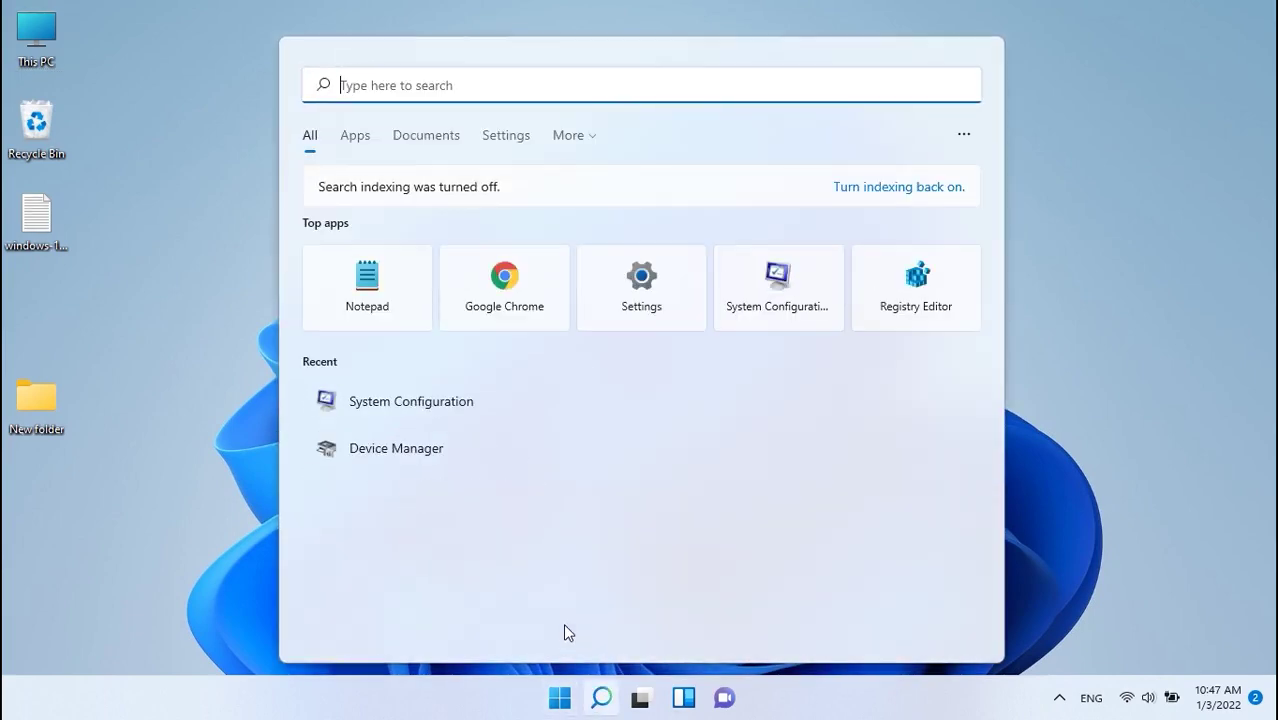
pyautogui.write('res')
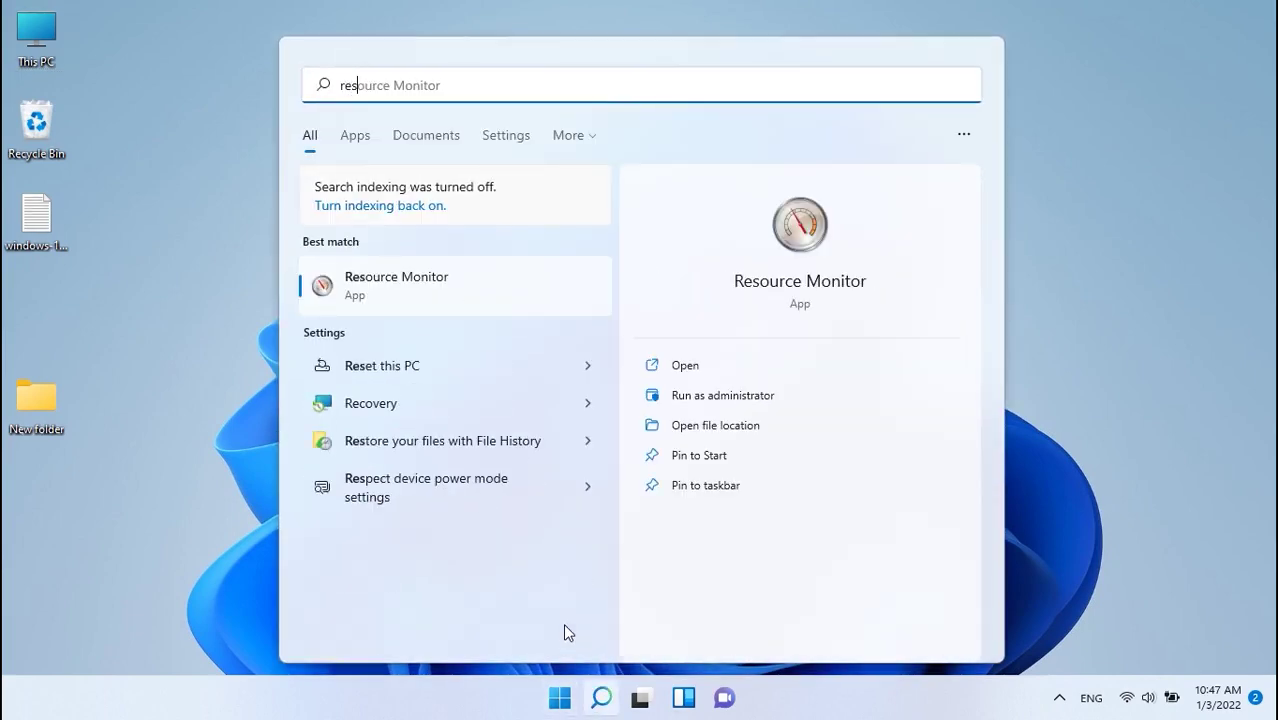
pyautogui.write('tore')
pyautogui.press('Return')
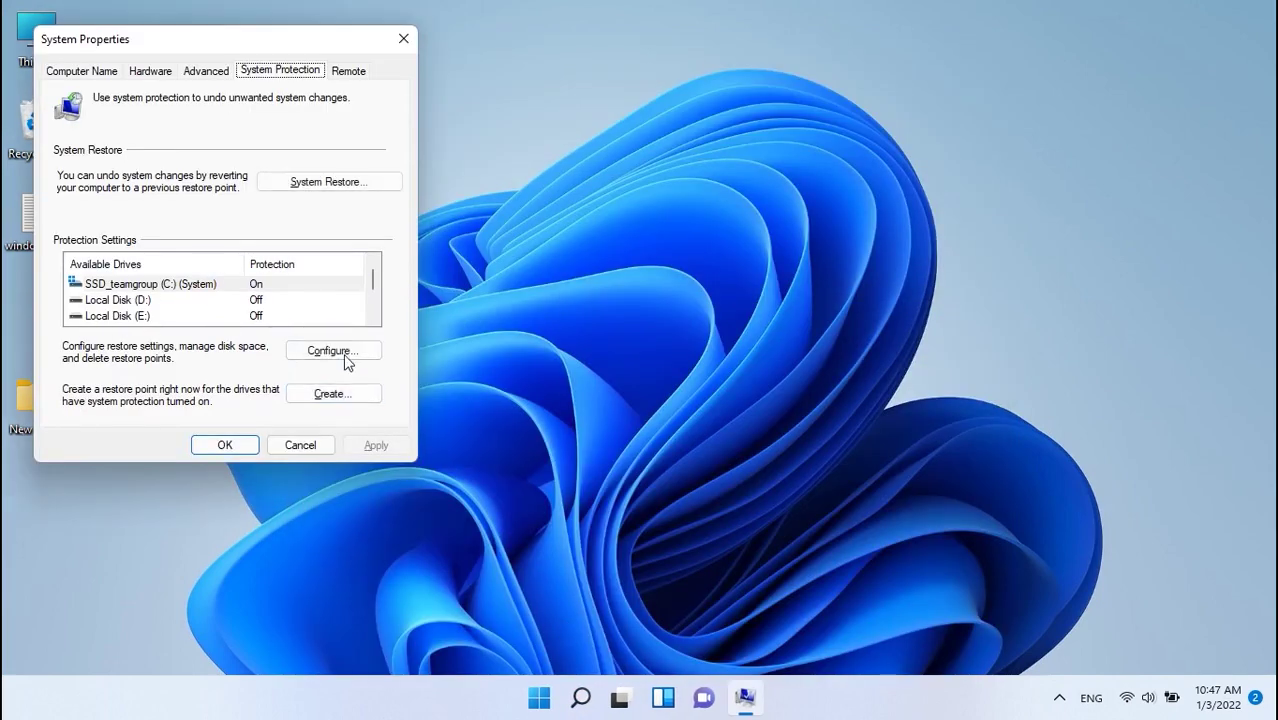
pyautogui.click(338, 351)
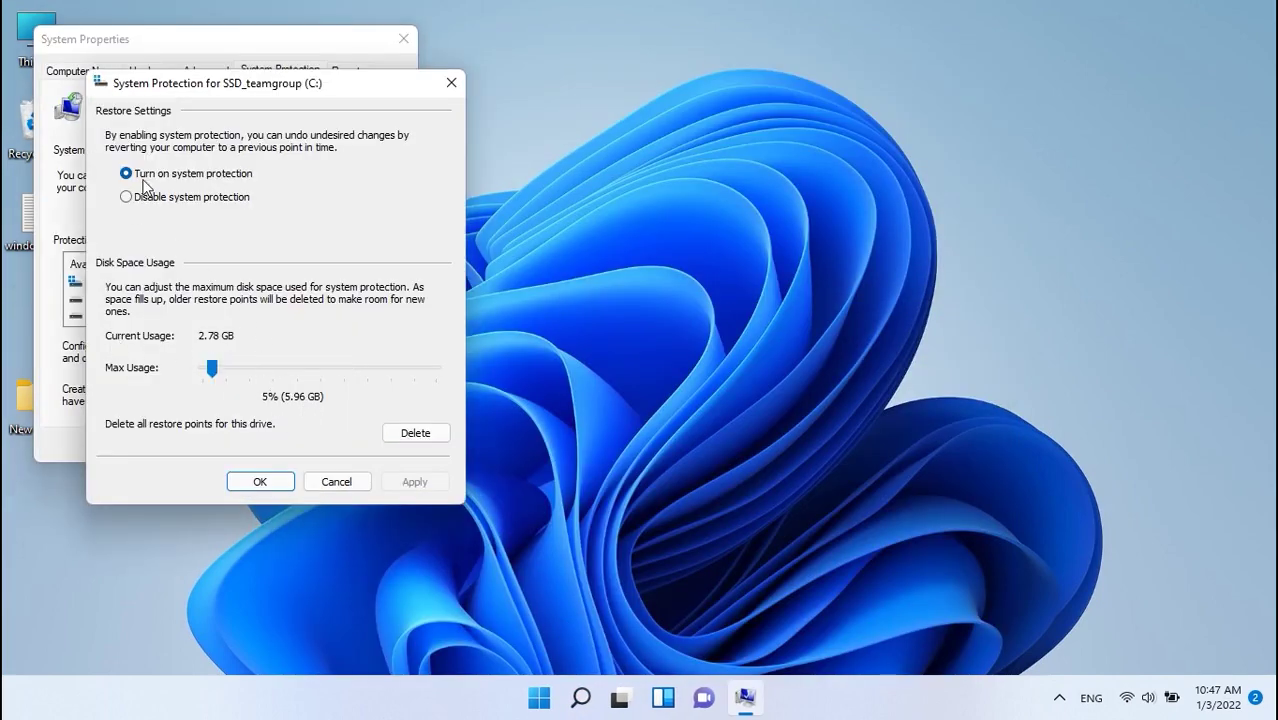
pyautogui.click(327, 484)
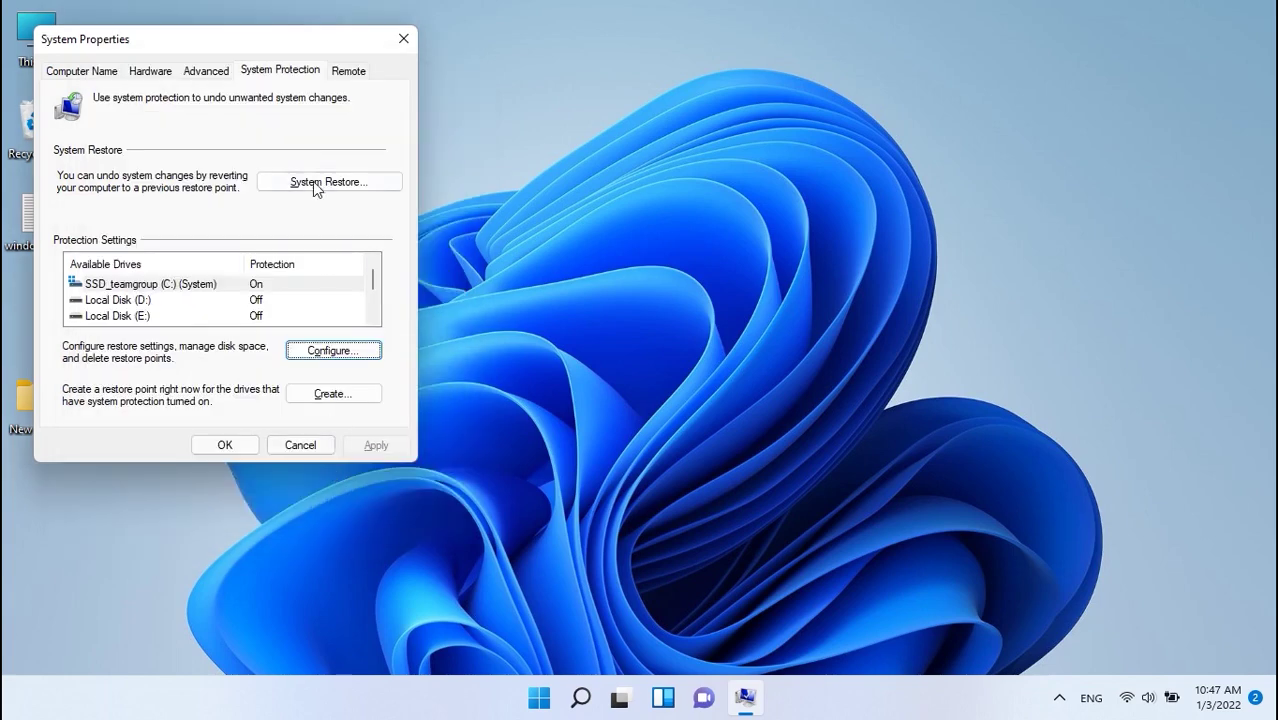
# - Start System Restore, opt for a different restore point and select the 12/30/2021 11:39:27 AM Microsoft Visual C++ install point
pyautogui.click(313, 184)
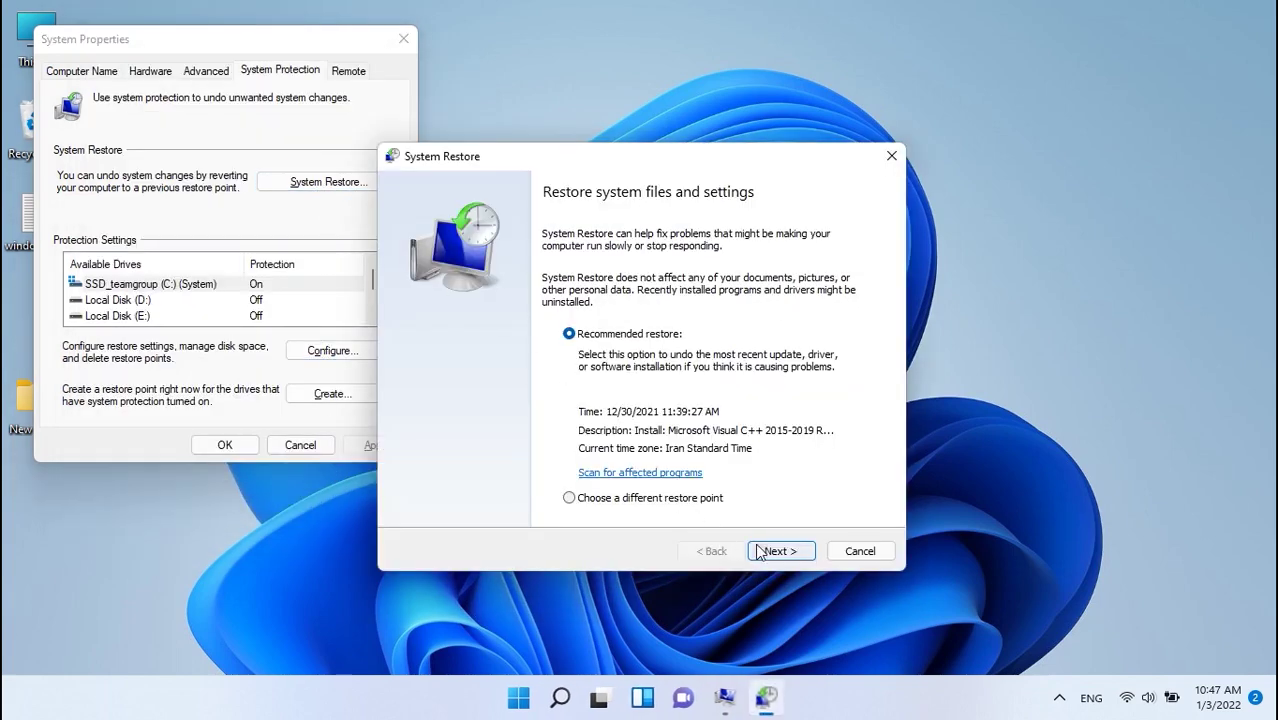
pyautogui.click(692, 499)
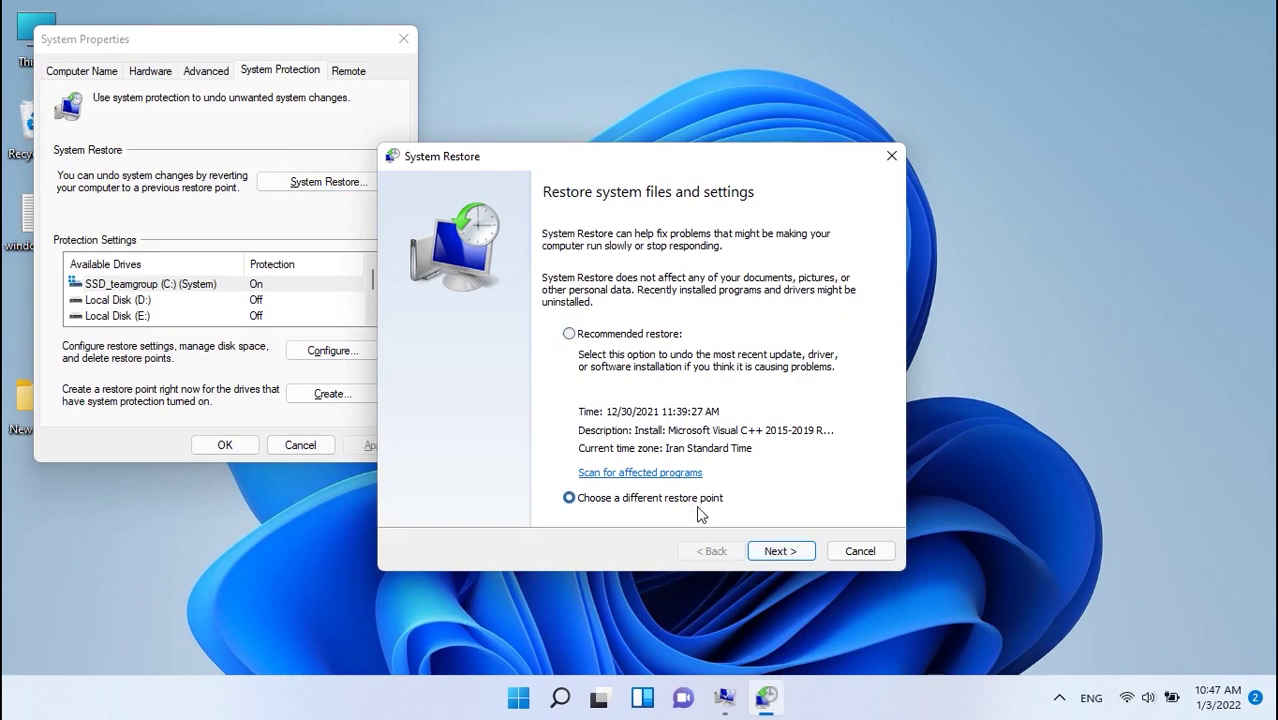
pyautogui.click(775, 553)
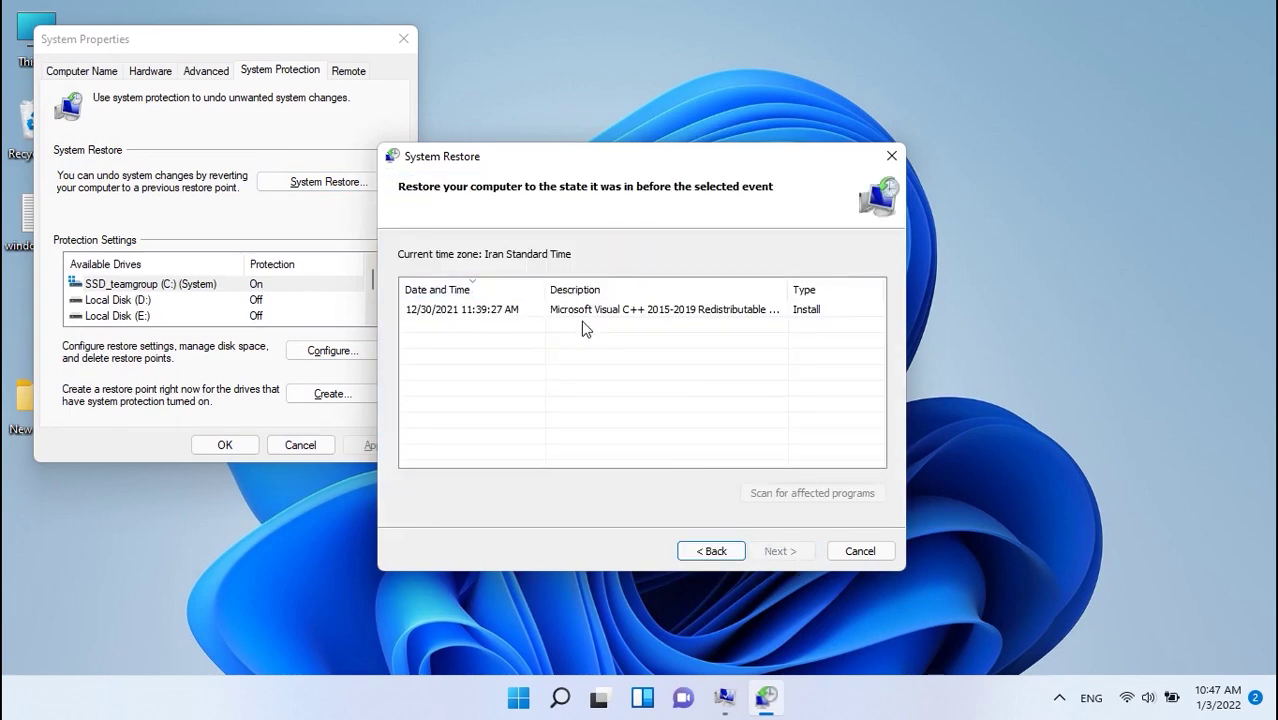
pyautogui.click(660, 312)
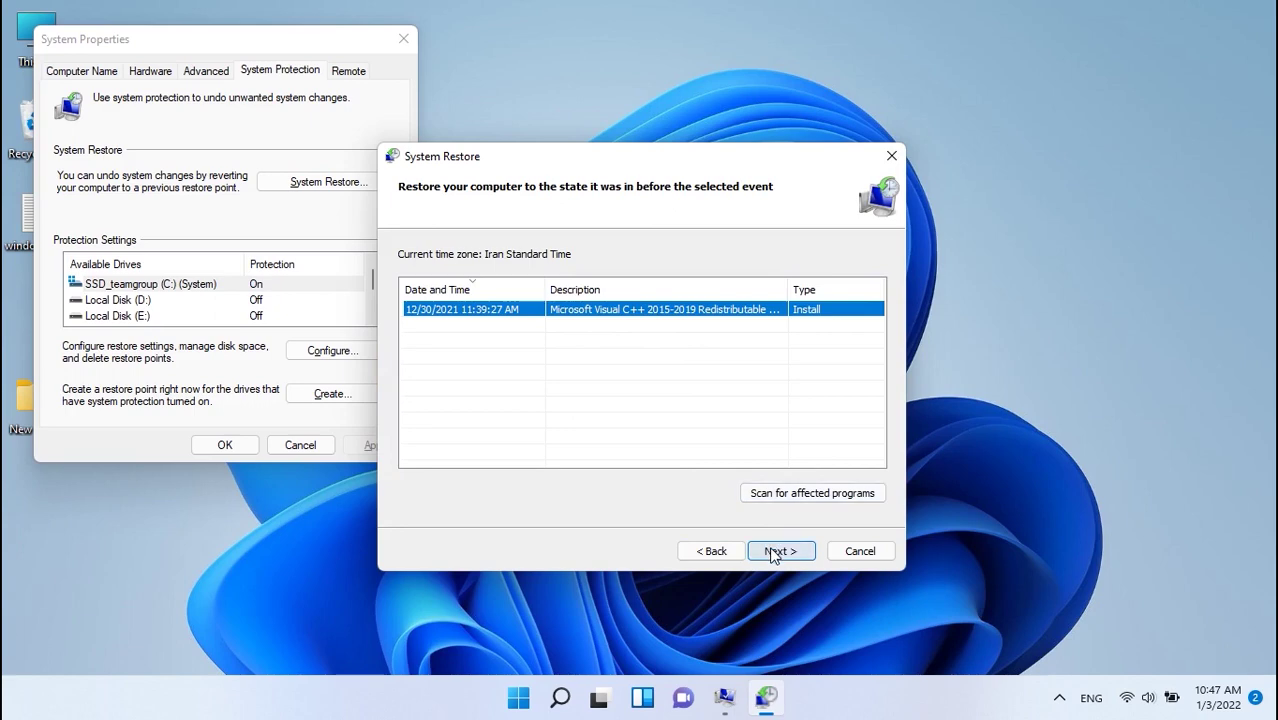
pyautogui.click(783, 552)
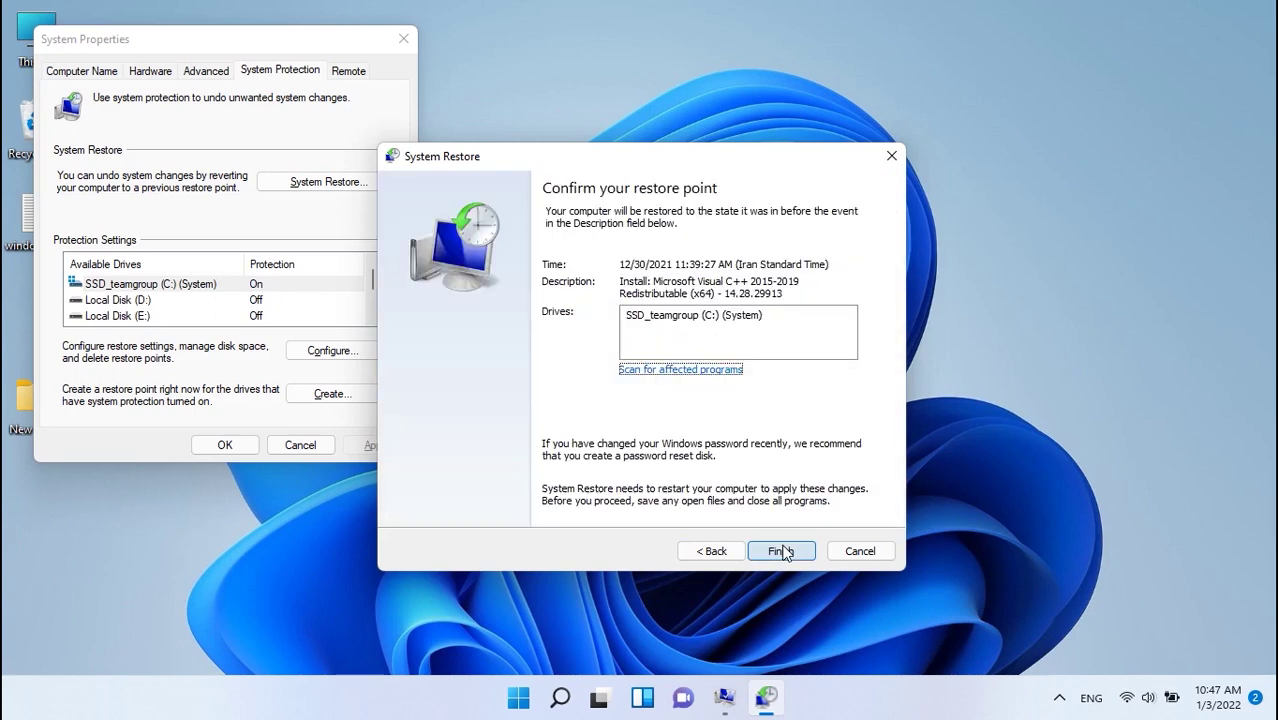
# - Finish the System Restore wizard and try to confirm starting the restore
pyautogui.click(782, 551)
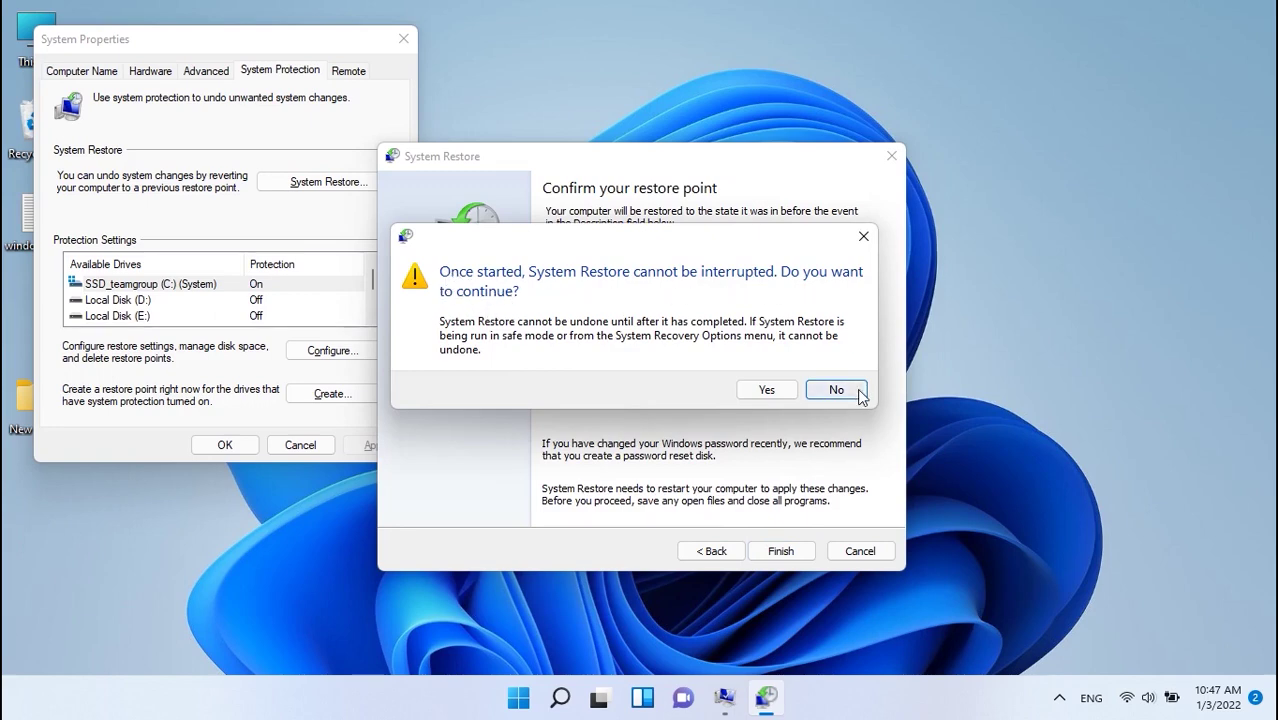
pyautogui.click(785, 397)
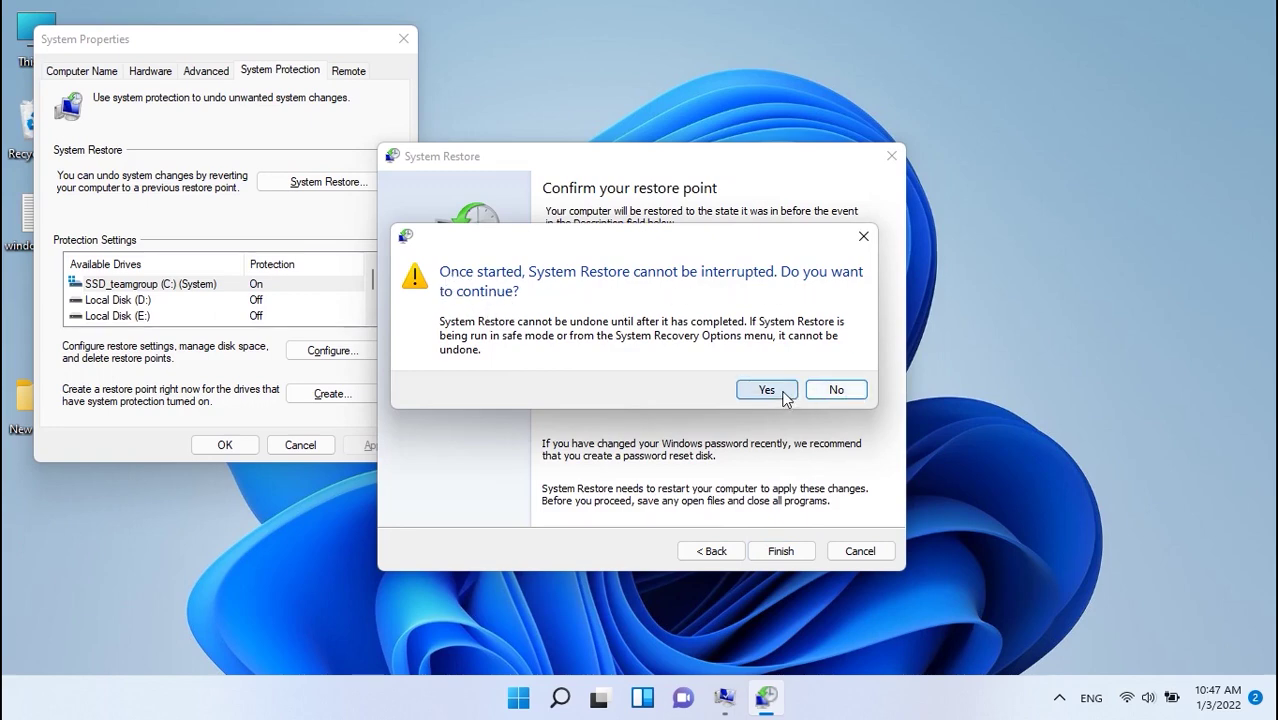
pyautogui.click(779, 551)
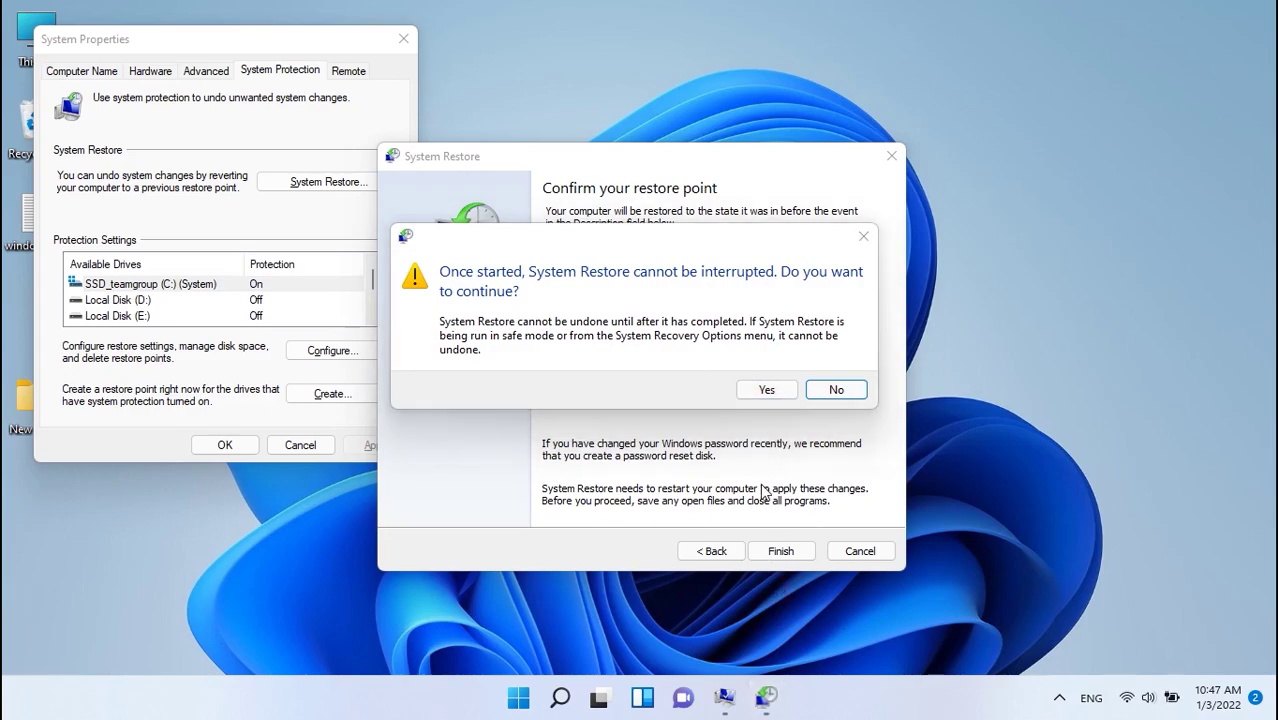